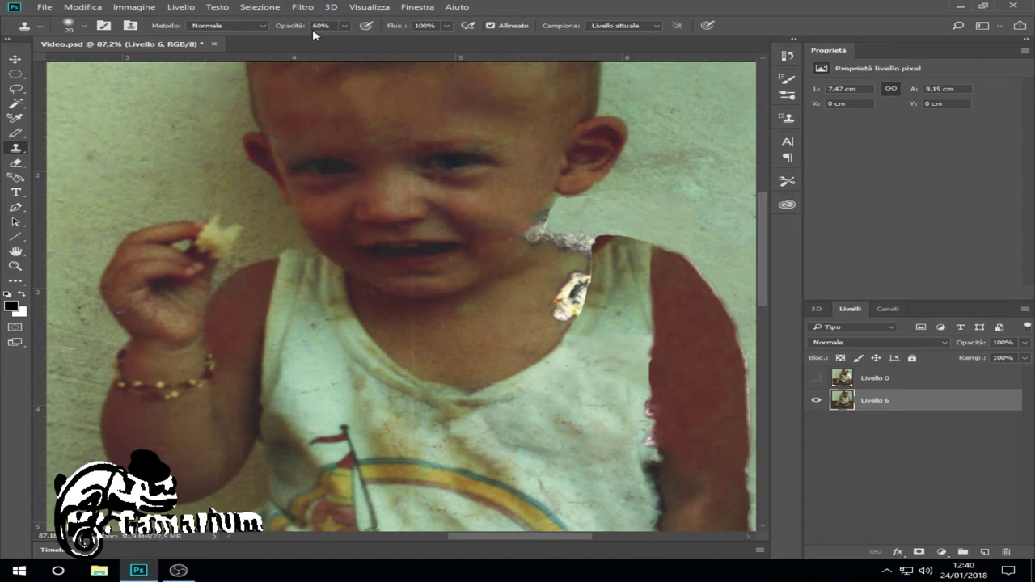
Step: Set clone opacity to 40% and a 15 px brush, then start cloning over the neck patch
click(346, 27)
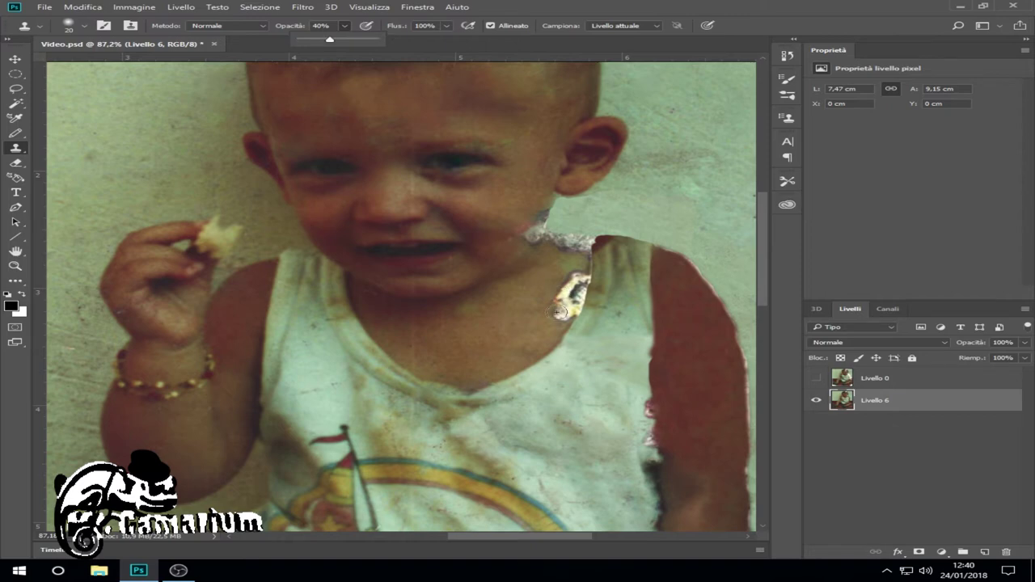
scroll(560, 312, up, 3)
scroll(559, 312, up, 2)
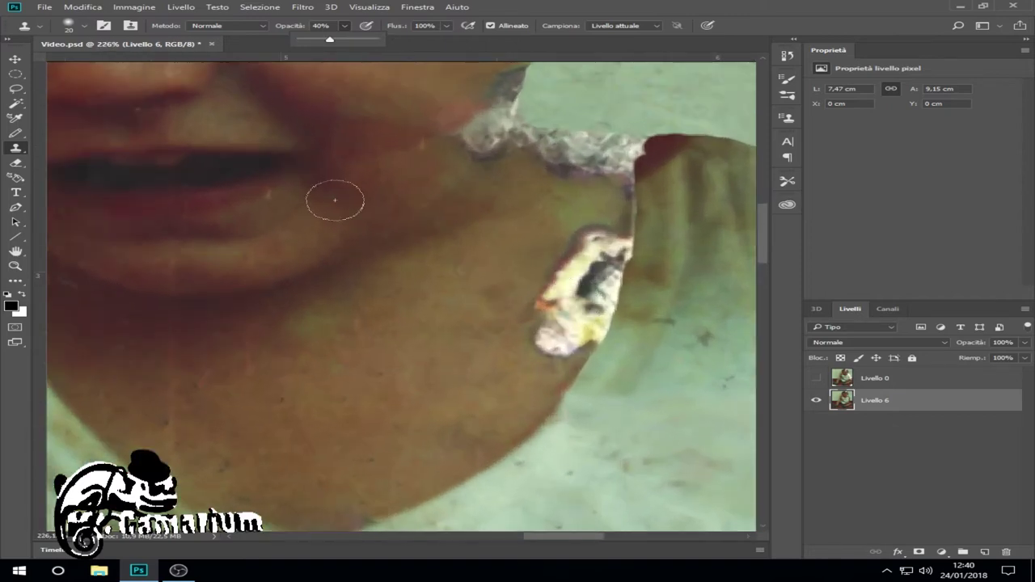
click(84, 27)
drag(188, 48, 162, 50)
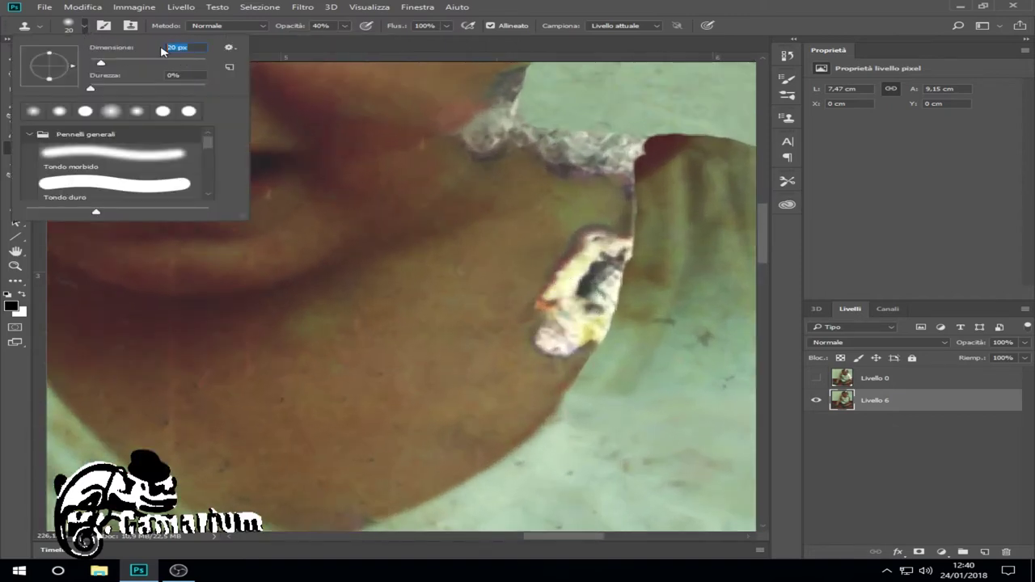
text(15)
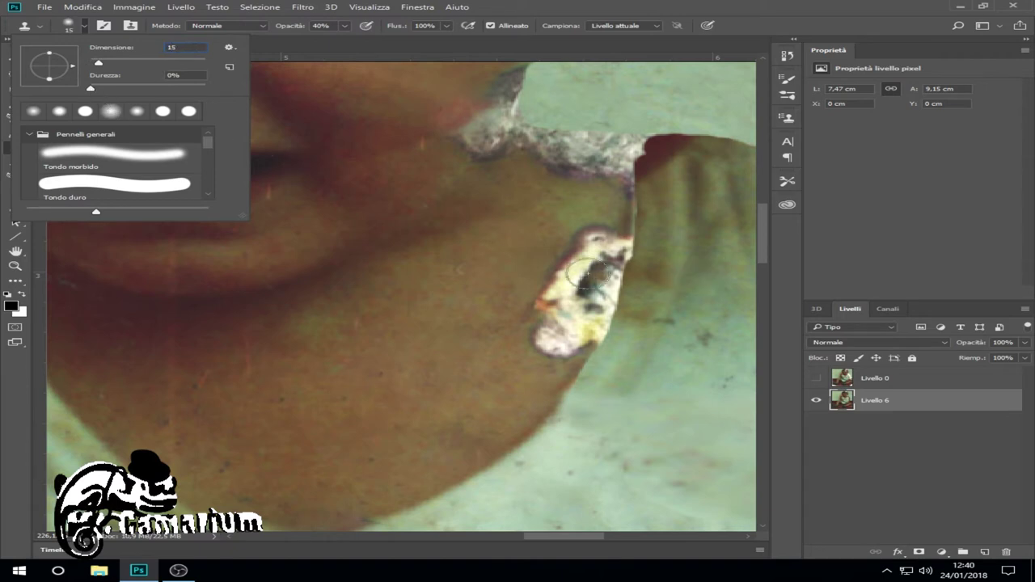
key(Return)
drag(569, 243, 542, 318)
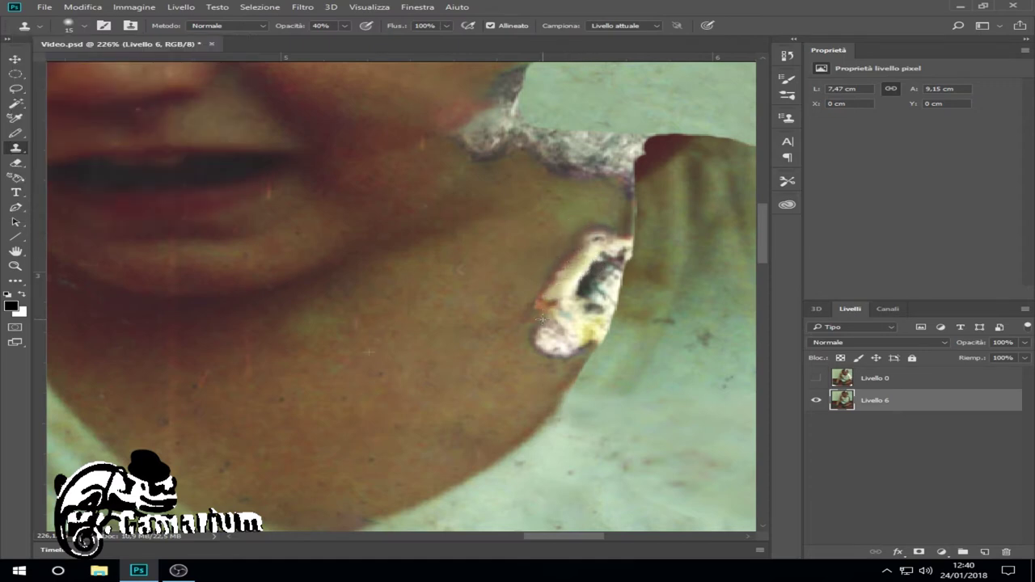
Step: Clone skin over the white neck patch and along the collar edge
mouse_move(574, 244)
mouse_down()
mouse_move(598, 244)
mouse_move(543, 340)
mouse_move(582, 261)
mouse_move(590, 281)
mouse_move(562, 344)
mouse_move(562, 279)
mouse_move(574, 255)
mouse_move(542, 307)
mouse_move(578, 304)
mouse_move(543, 340)
mouse_move(579, 249)
mouse_up()
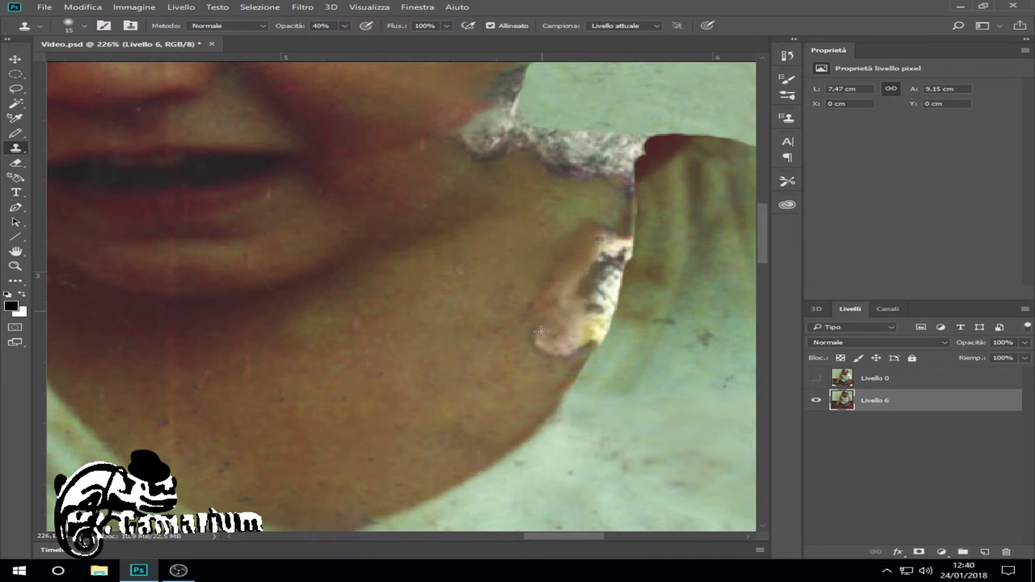
mouse_move(541, 331)
mouse_down()
mouse_move(596, 263)
mouse_move(584, 328)
mouse_move(600, 257)
mouse_move(595, 327)
mouse_move(603, 239)
mouse_move(614, 247)
mouse_move(585, 329)
mouse_up()
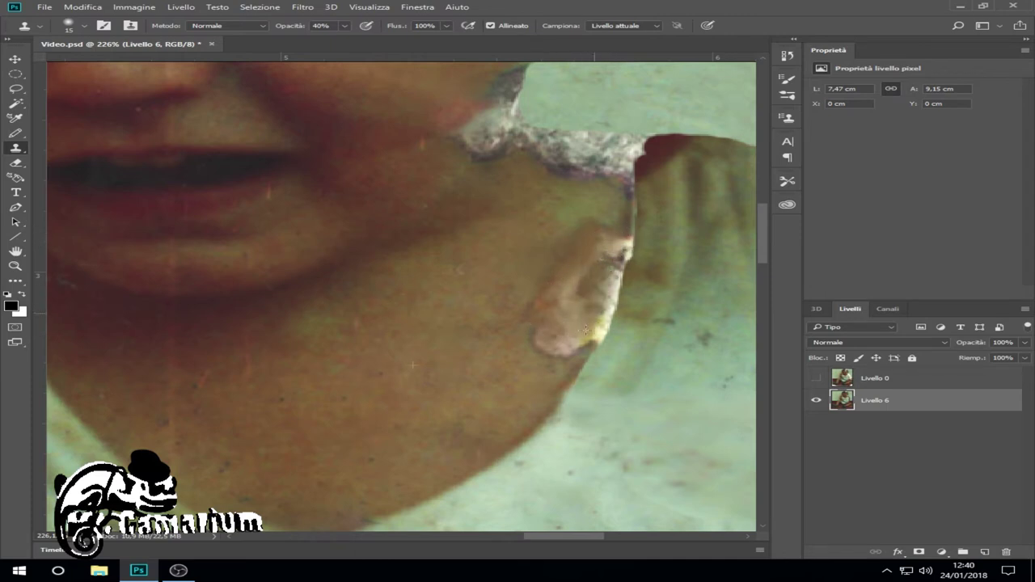
mouse_move(601, 227)
mouse_down()
mouse_move(566, 348)
mouse_move(584, 203)
mouse_move(566, 230)
mouse_up()
drag(570, 182, 587, 174)
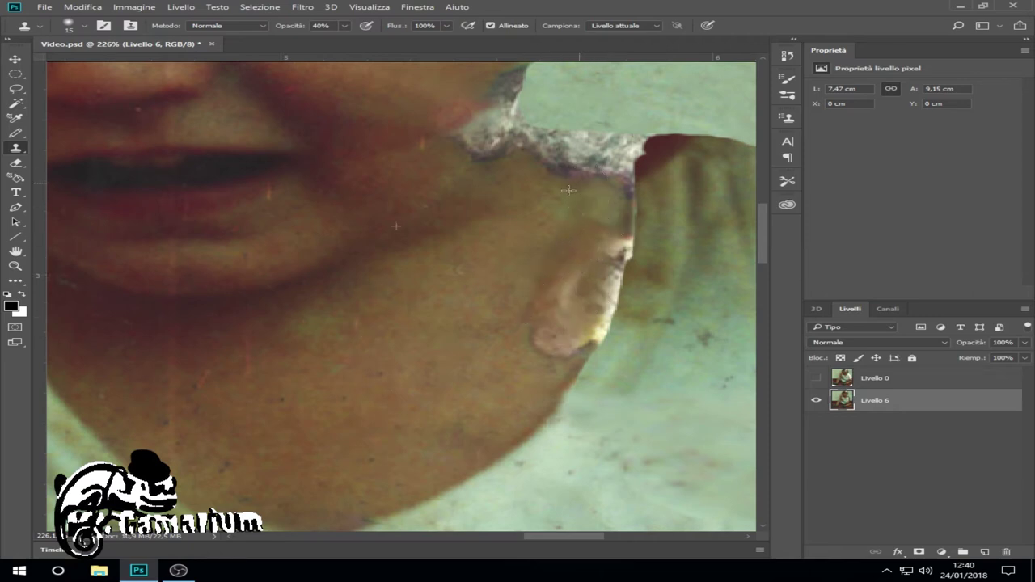
mouse_move(558, 241)
mouse_down()
mouse_move(560, 187)
mouse_move(562, 228)
mouse_move(594, 190)
mouse_move(607, 215)
mouse_move(615, 194)
mouse_move(618, 210)
mouse_move(606, 197)
mouse_move(625, 186)
mouse_up()
mouse_move(624, 234)
mouse_down()
mouse_move(619, 198)
mouse_move(628, 189)
mouse_up()
mouse_move(615, 223)
mouse_down()
mouse_move(584, 290)
mouse_move(547, 235)
mouse_up()
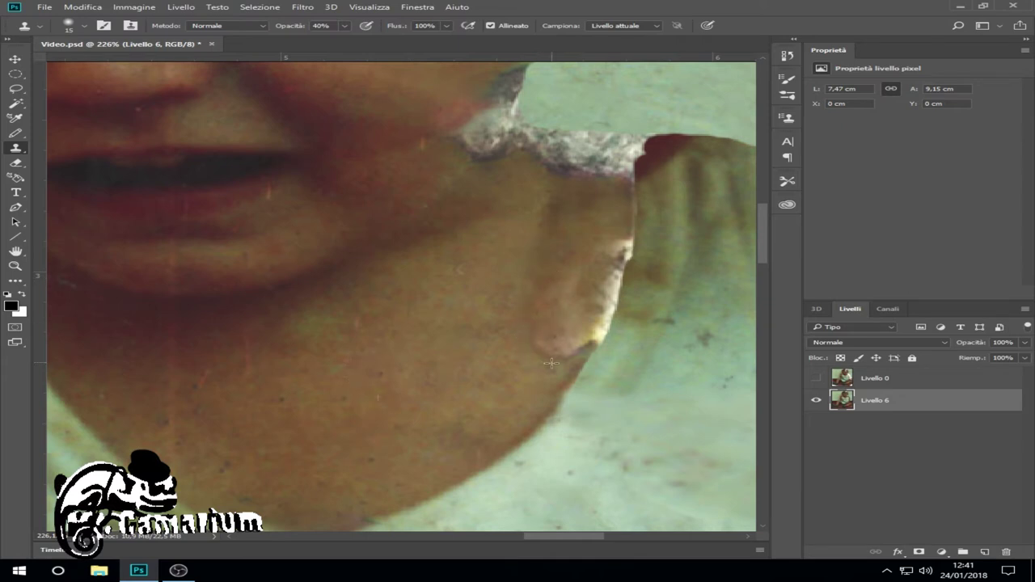
Step: Darken the light strip, shadow and crease along the jaw edge with cloned skin
drag(571, 315, 555, 356)
mouse_move(614, 260)
mouse_down()
mouse_move(598, 311)
mouse_move(569, 347)
mouse_move(591, 326)
mouse_up()
mouse_move(613, 260)
mouse_down()
mouse_move(580, 347)
mouse_move(610, 288)
mouse_up()
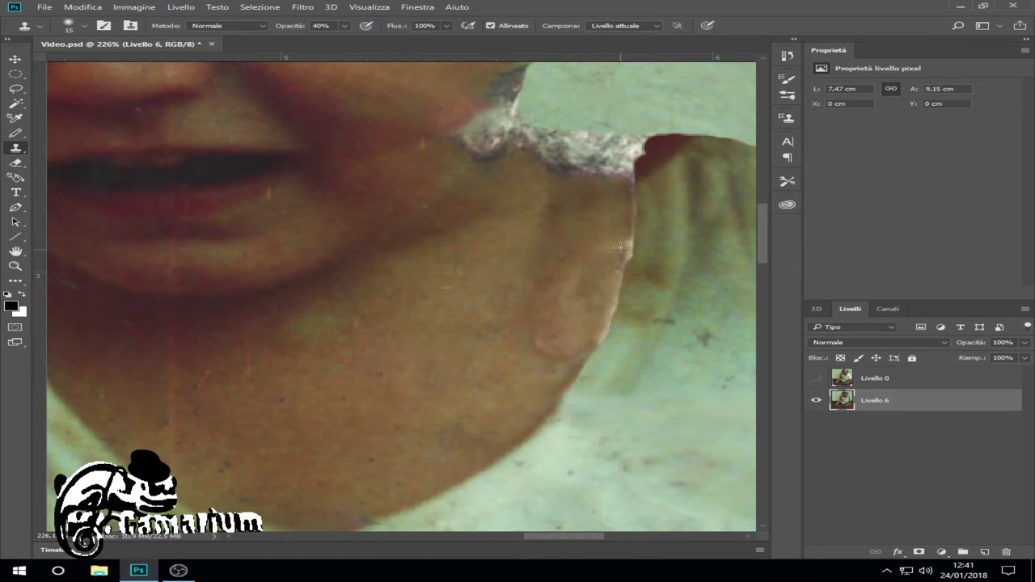
mouse_move(620, 247)
mouse_down()
mouse_move(607, 319)
mouse_move(628, 248)
mouse_up()
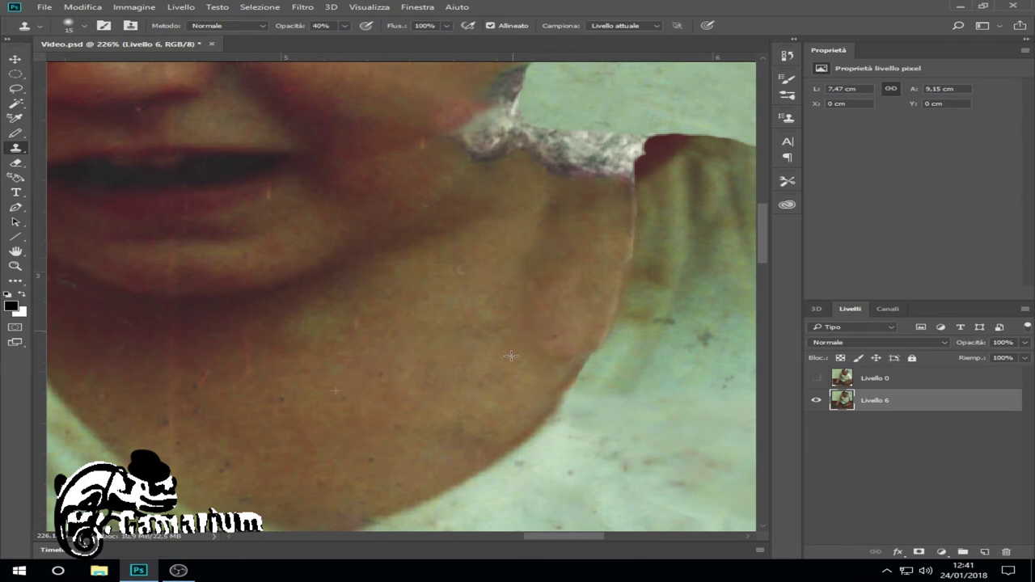
drag(511, 356, 545, 208)
mouse_move(533, 291)
mouse_down()
mouse_move(545, 196)
mouse_move(527, 295)
mouse_up()
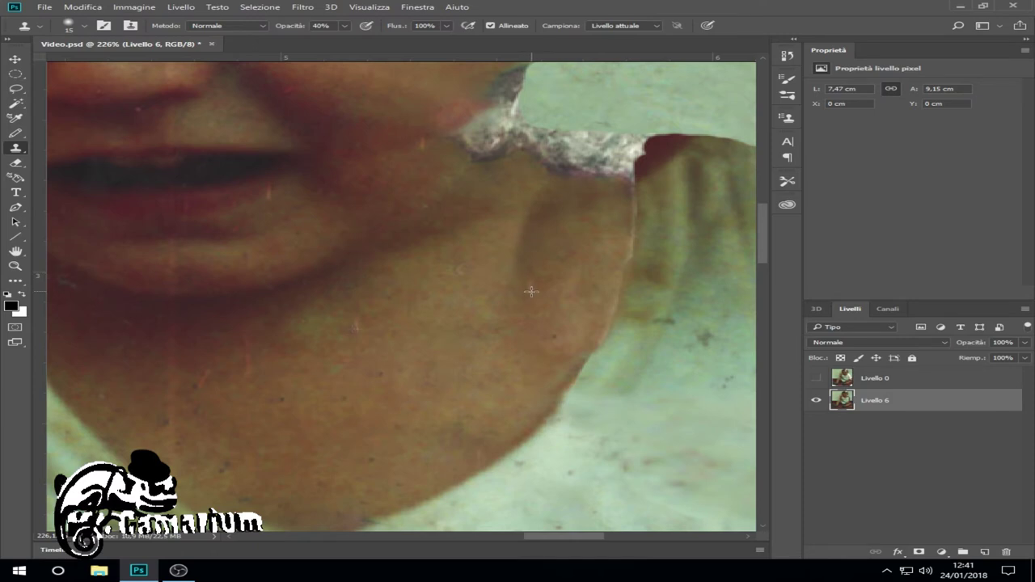
drag(605, 217, 628, 206)
mouse_move(611, 208)
mouse_down()
mouse_move(623, 185)
mouse_move(626, 214)
mouse_up()
drag(527, 196, 506, 275)
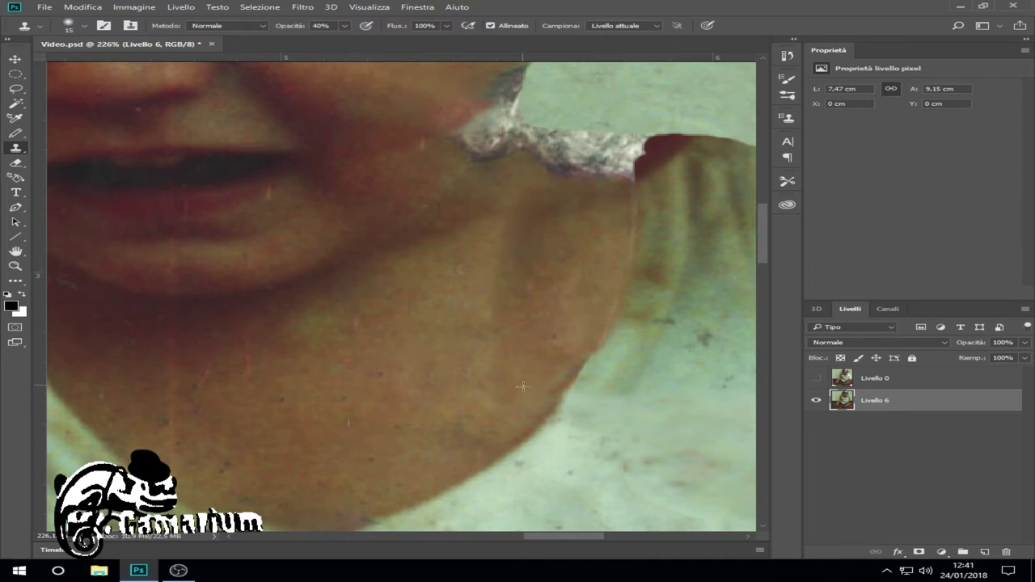
Step: Cover the white collar strip under the jaw with skin tone
scroll(532, 288, down, 3)
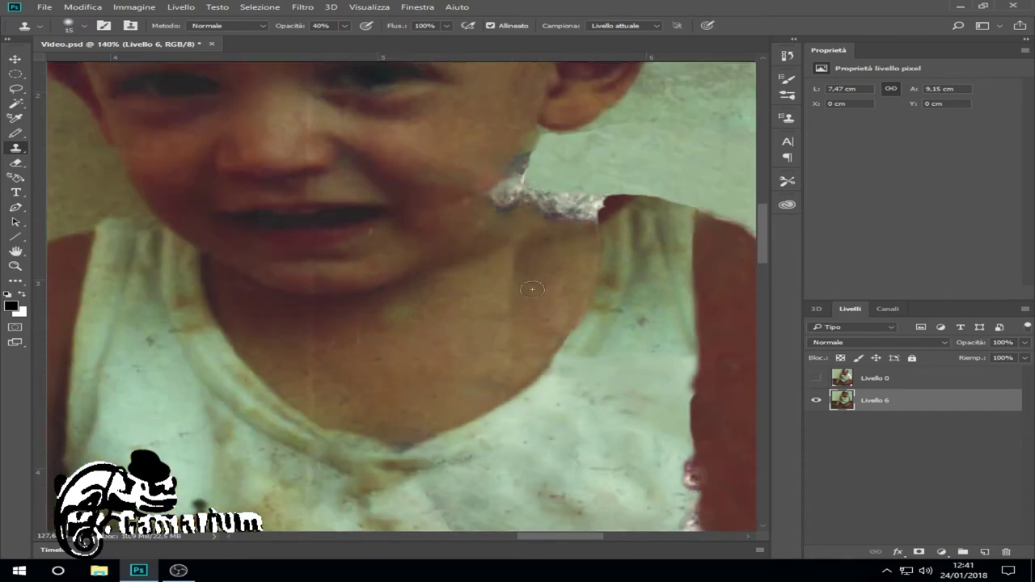
scroll(532, 288, down, 3)
scroll(532, 288, up, 5)
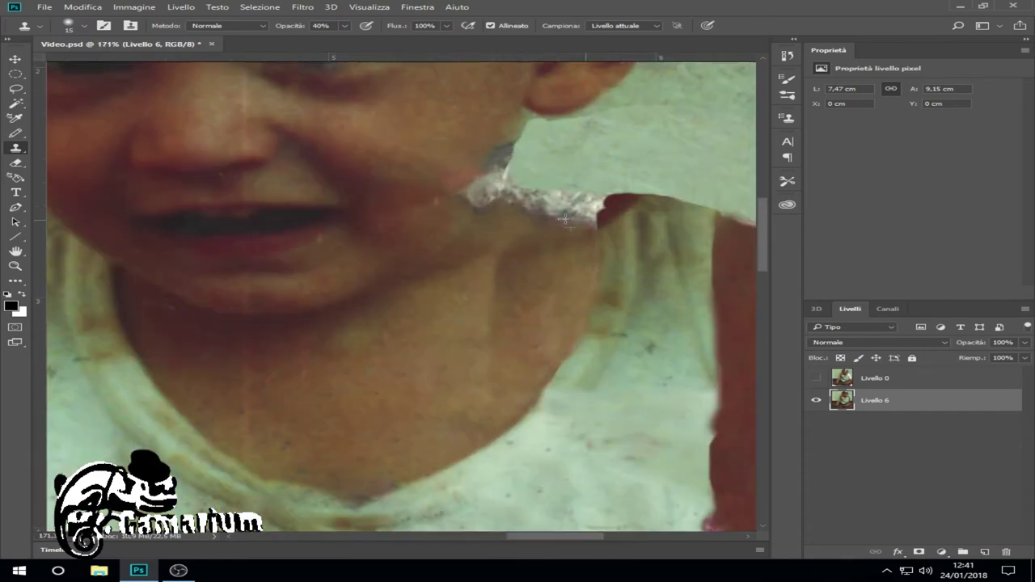
scroll(603, 214, up, 2)
drag(602, 215, 577, 187)
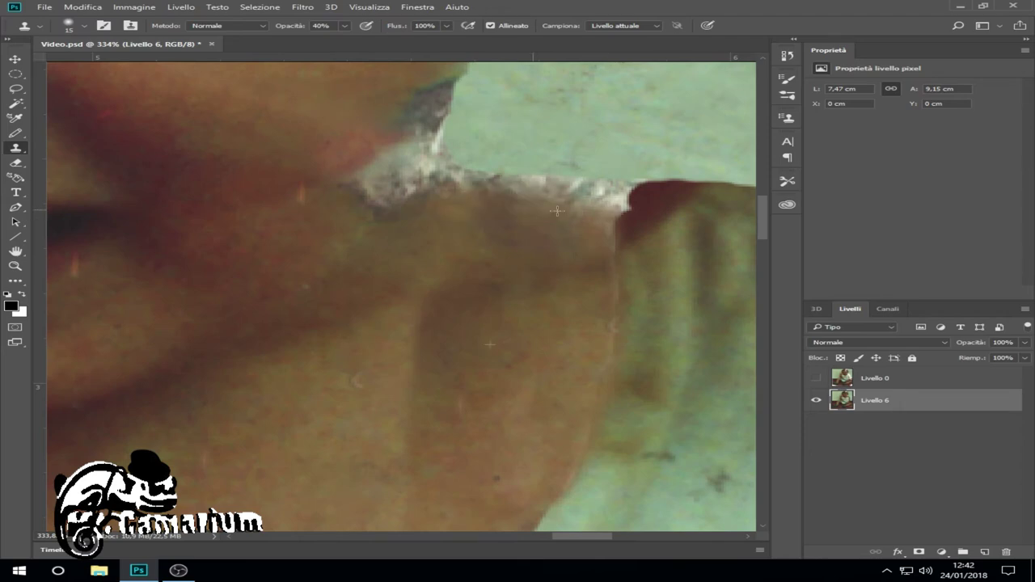
Step: Clone over the top edge of the red shoulder
scroll(477, 263, down, 3)
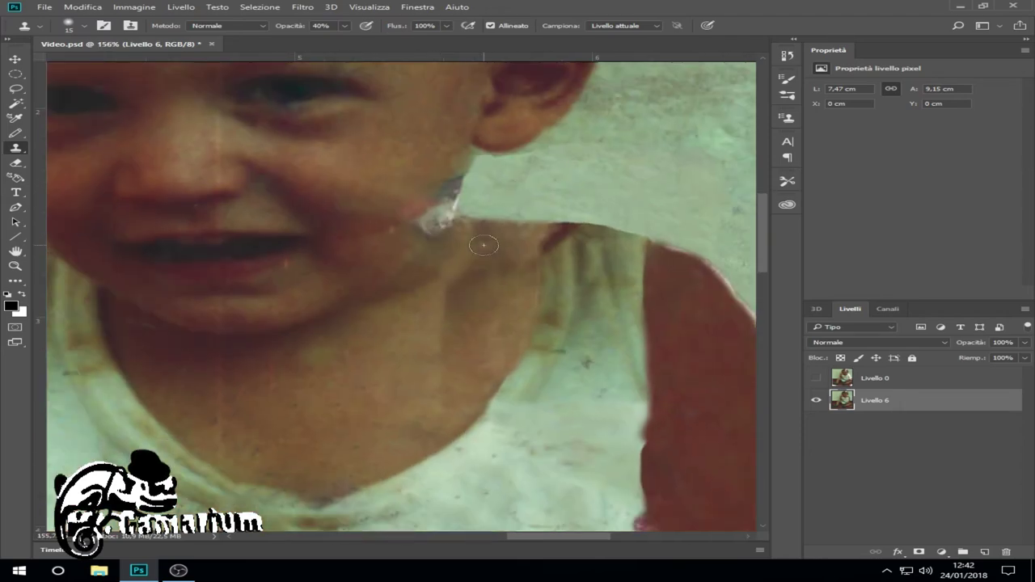
scroll(518, 291, down, 5)
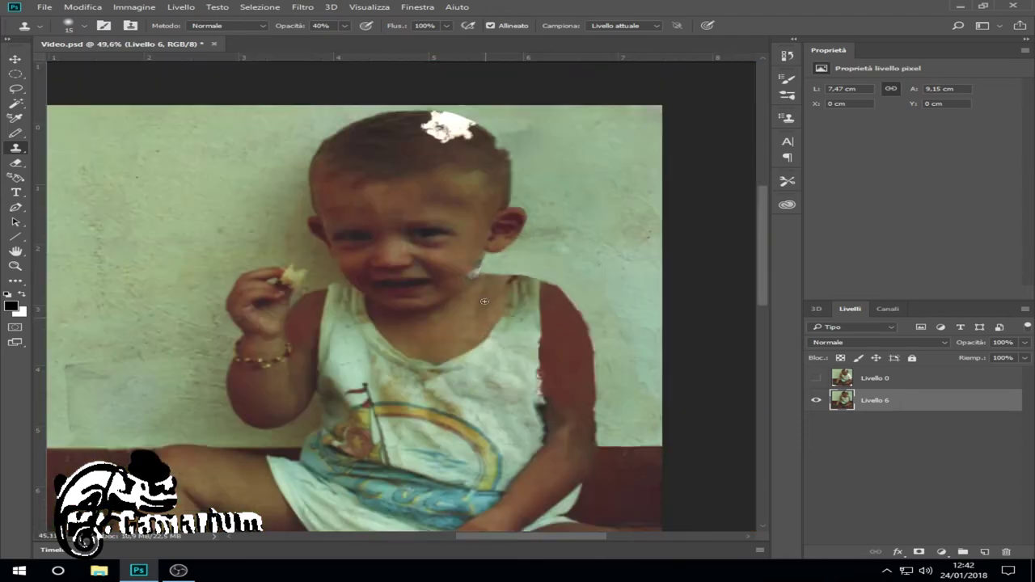
scroll(499, 310, up, 5)
scroll(540, 283, up, 2)
scroll(517, 299, up, 2)
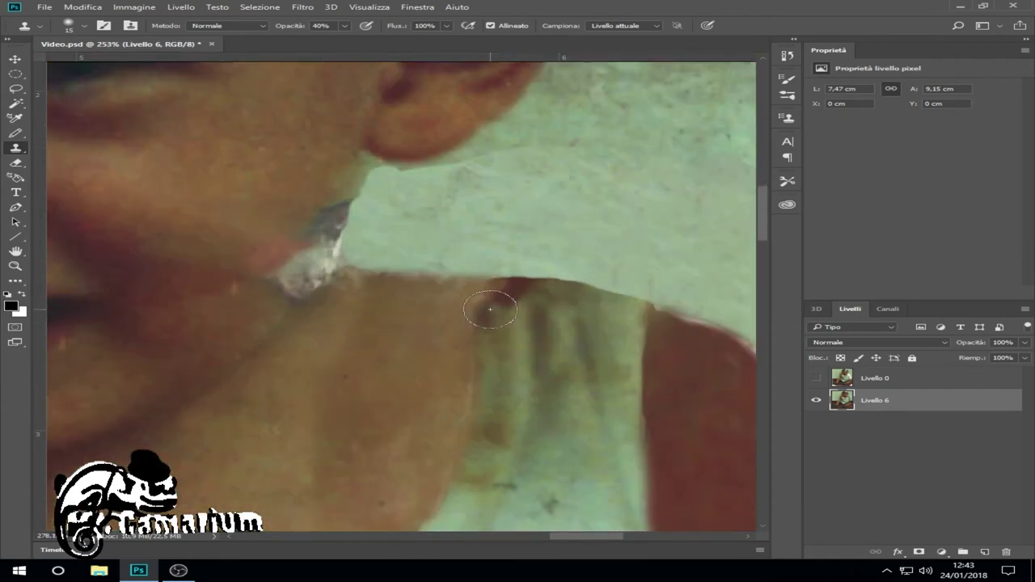
scroll(497, 311, up, 1)
scroll(489, 315, down, 5)
scroll(388, 162, up, 3)
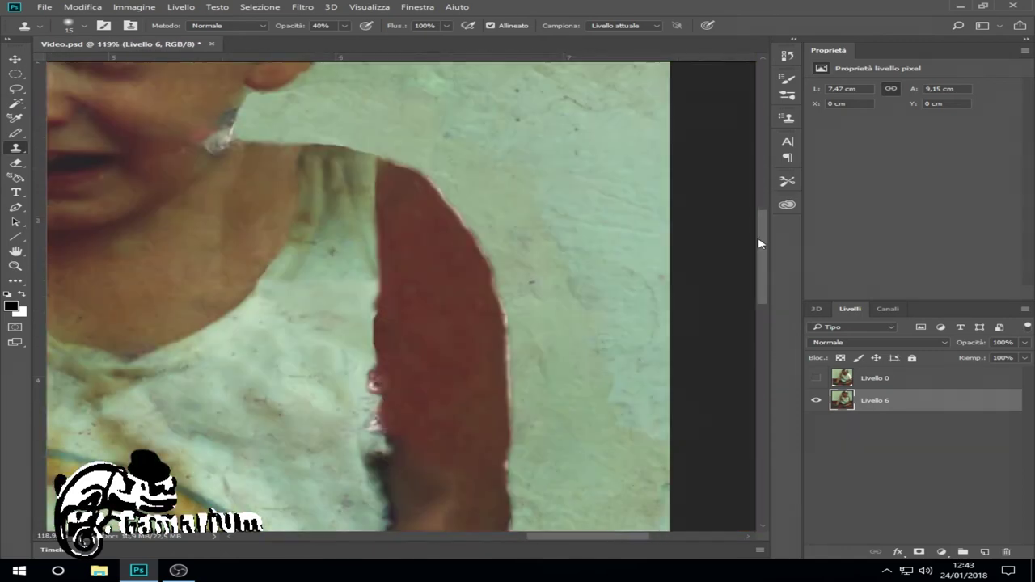
scroll(380, 144, up, 2)
drag(381, 144, 485, 212)
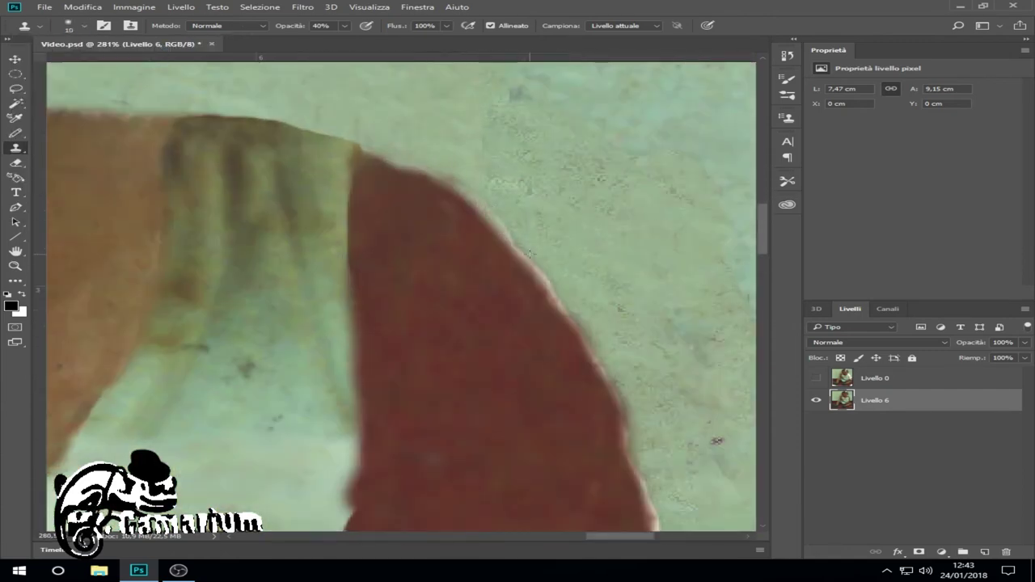
Step: Undo the last two Clone Stamp steps in the History panel
scroll(415, 184, up, 1)
click(786, 56)
click(679, 79)
Step: Clone along the shoulder edge and cover the white streak where neck meets wall
click(355, 142)
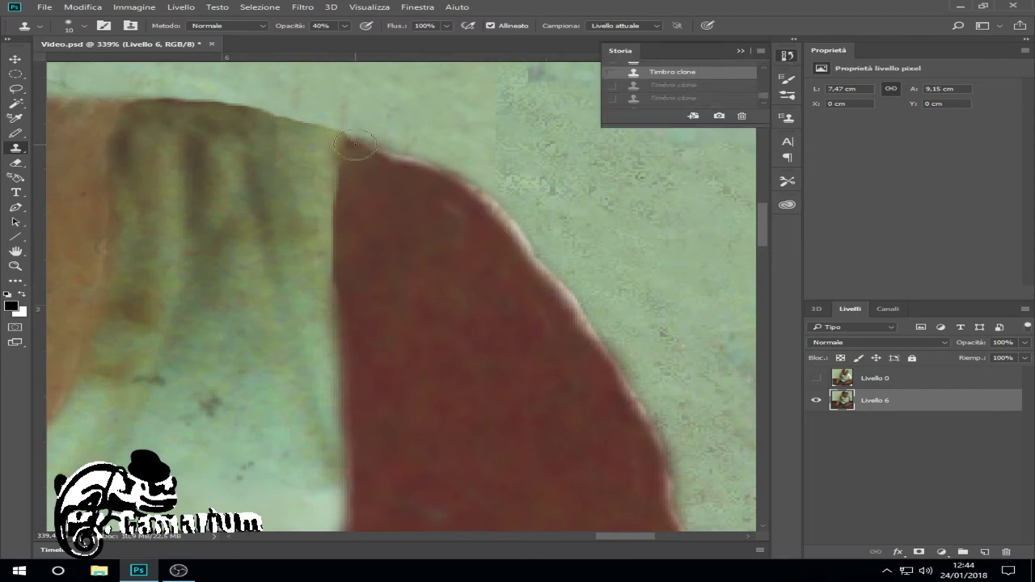
drag(348, 139, 534, 266)
scroll(535, 265, down, 2)
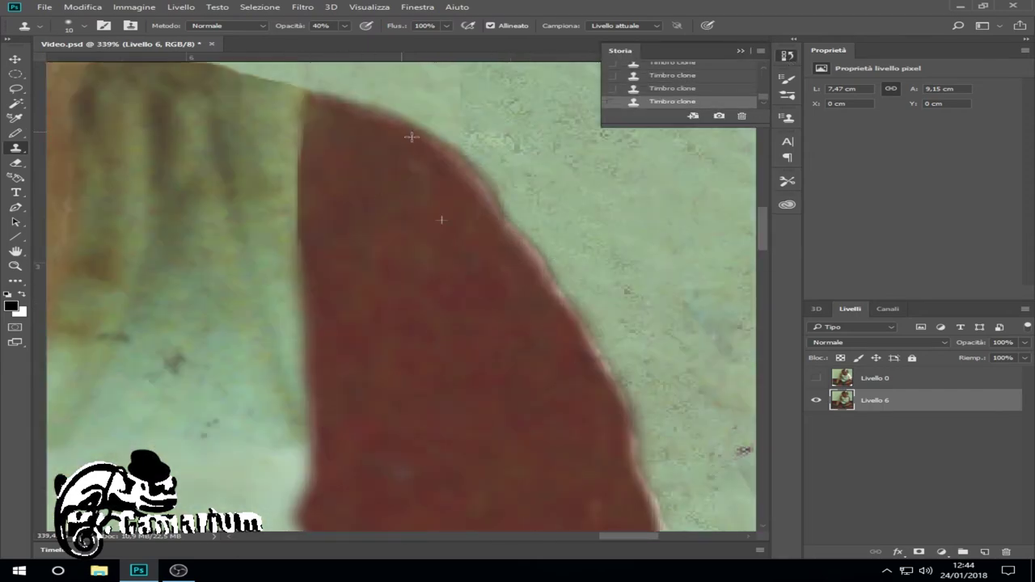
scroll(533, 255, down, 2)
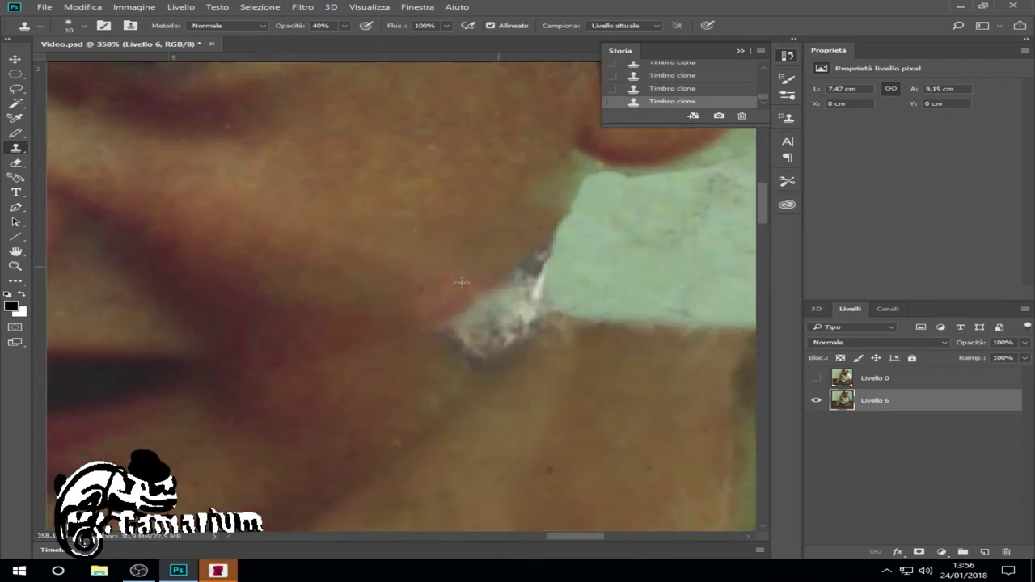
mouse_move(482, 275)
mouse_down()
mouse_move(452, 331)
mouse_move(521, 319)
mouse_up()
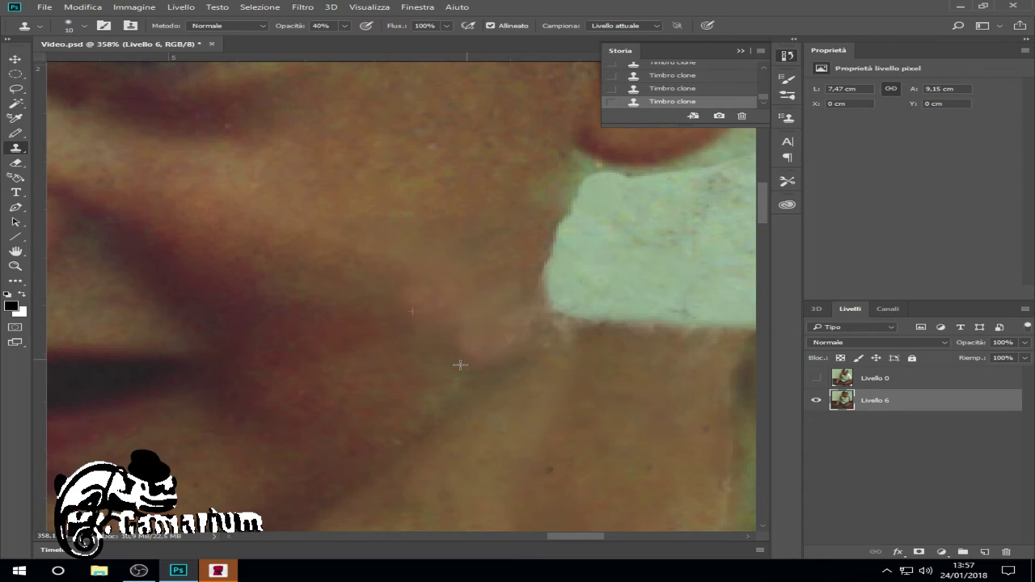
scroll(538, 319, down, 5)
scroll(410, 180, up, 5)
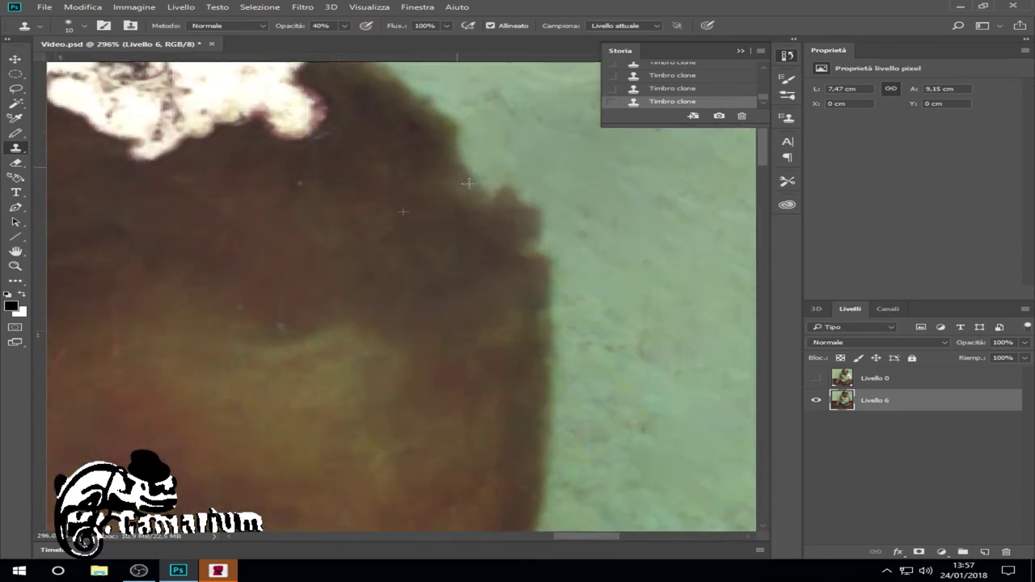
Step: Enlarge the brush to 20 px and clone brown hair over the white head patch
scroll(520, 232, down, 2)
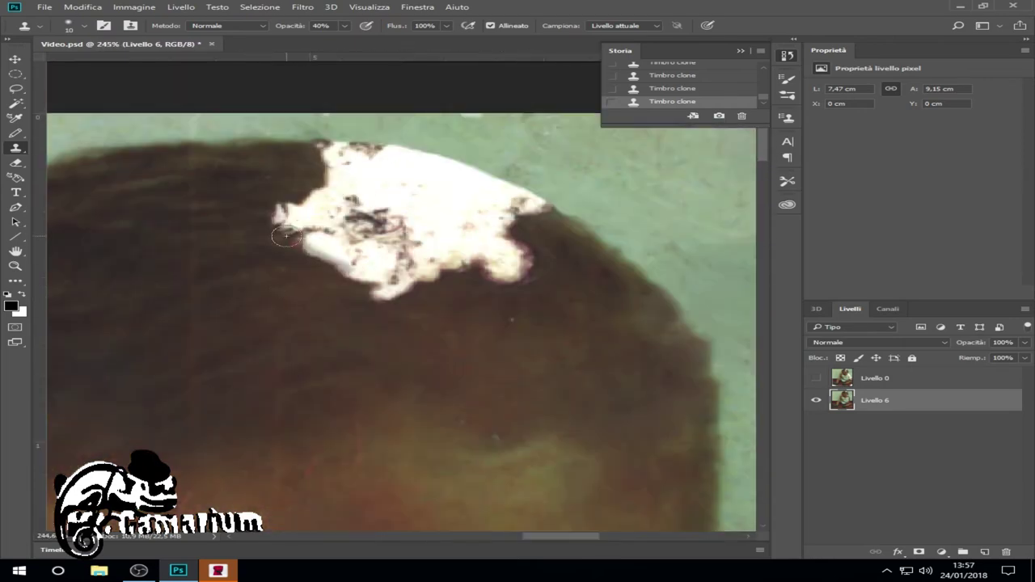
mouse_move(286, 196)
mouse_down()
mouse_move(365, 265)
mouse_move(323, 244)
mouse_move(397, 300)
mouse_move(359, 291)
mouse_move(319, 200)
mouse_up()
key(bracketright)
mouse_move(266, 164)
mouse_down()
mouse_move(356, 170)
mouse_move(404, 258)
mouse_move(473, 282)
mouse_move(388, 259)
mouse_move(370, 226)
mouse_move(436, 243)
mouse_move(403, 207)
mouse_move(477, 259)
mouse_move(409, 146)
mouse_move(520, 277)
mouse_move(412, 229)
mouse_move(502, 270)
mouse_move(509, 247)
mouse_move(385, 152)
mouse_move(534, 211)
mouse_move(509, 198)
mouse_move(423, 203)
mouse_move(390, 160)
mouse_move(472, 213)
mouse_move(545, 208)
mouse_move(520, 197)
mouse_move(488, 218)
mouse_up()
scroll(487, 218, down, 5)
scroll(565, 259, down, 5)
scroll(631, 283, up, 2)
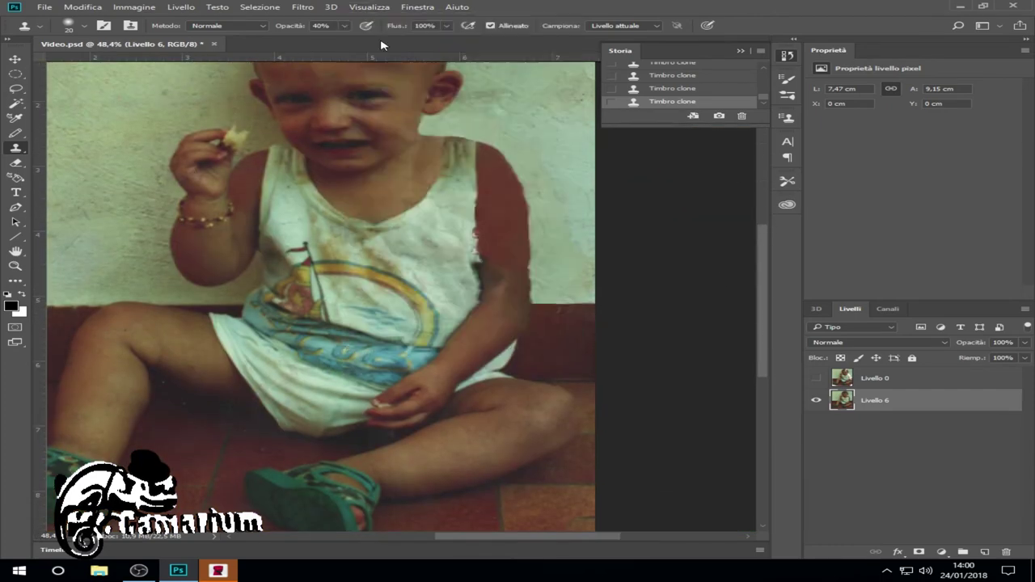
scroll(707, 305, up, 3)
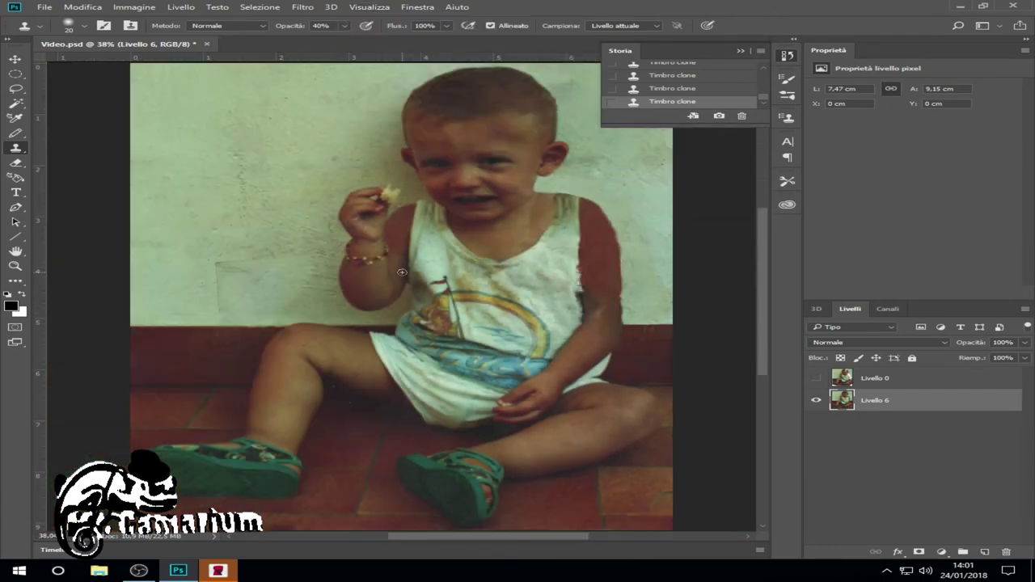
Step: Apply an Immagine > Regolazioni > Esposizione adjustment with exposure 1
click(741, 51)
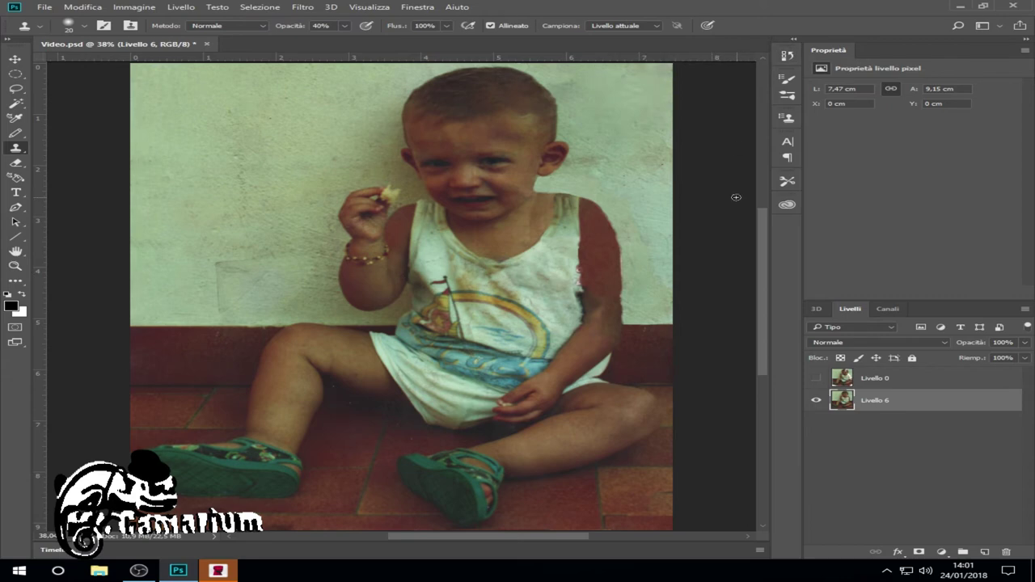
click(131, 9)
mouse_move(148, 36)
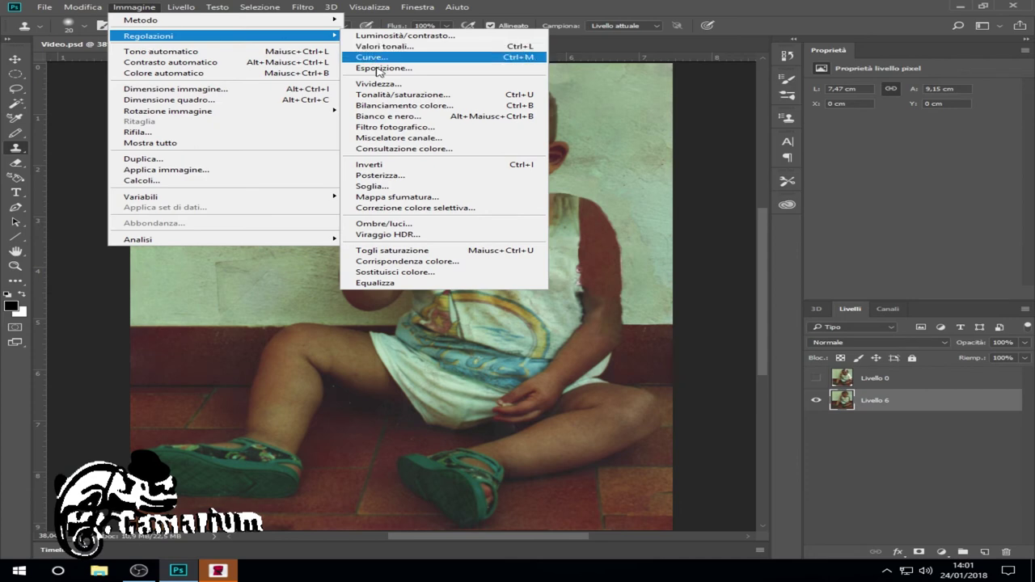
click(381, 68)
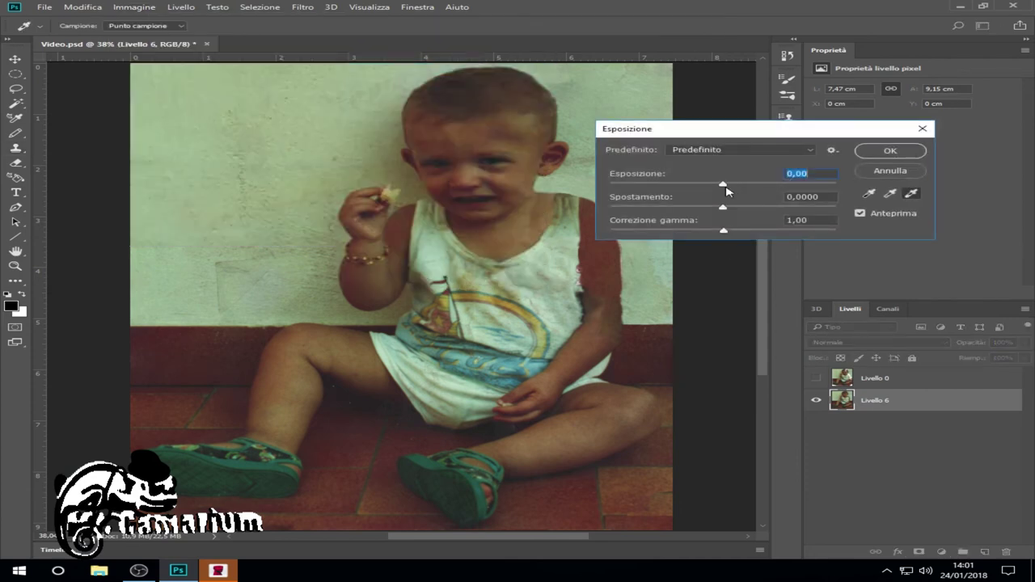
drag(723, 185, 725, 186)
text(1)
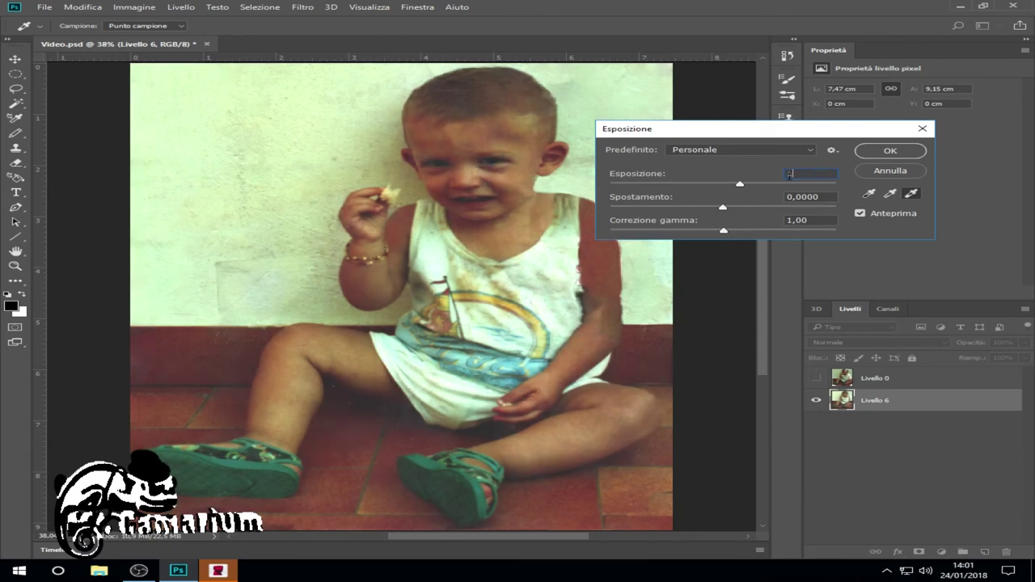
click(889, 152)
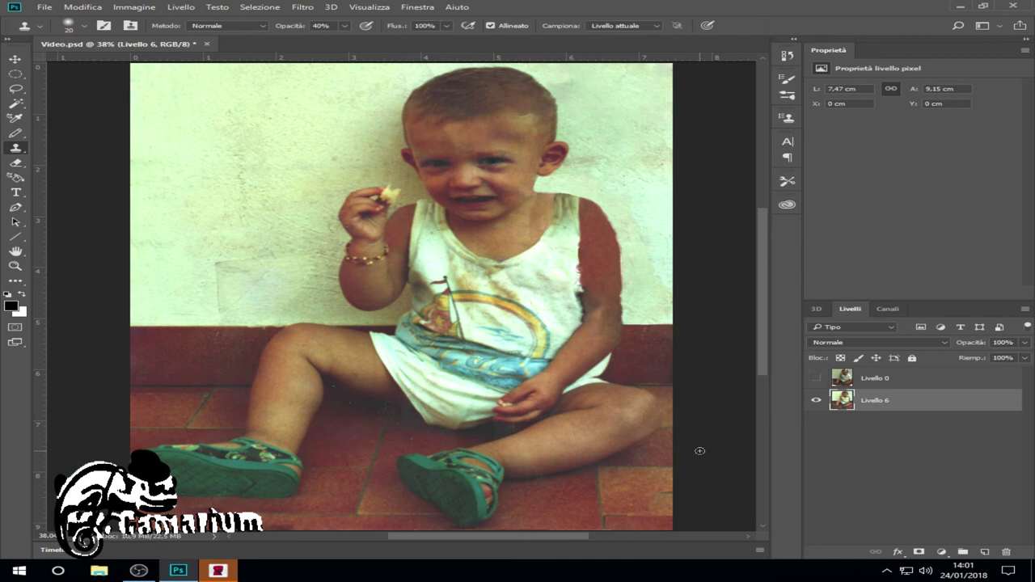
Step: Fit the photo to the window, then zoom in on the shirt and arm edge
key(j)
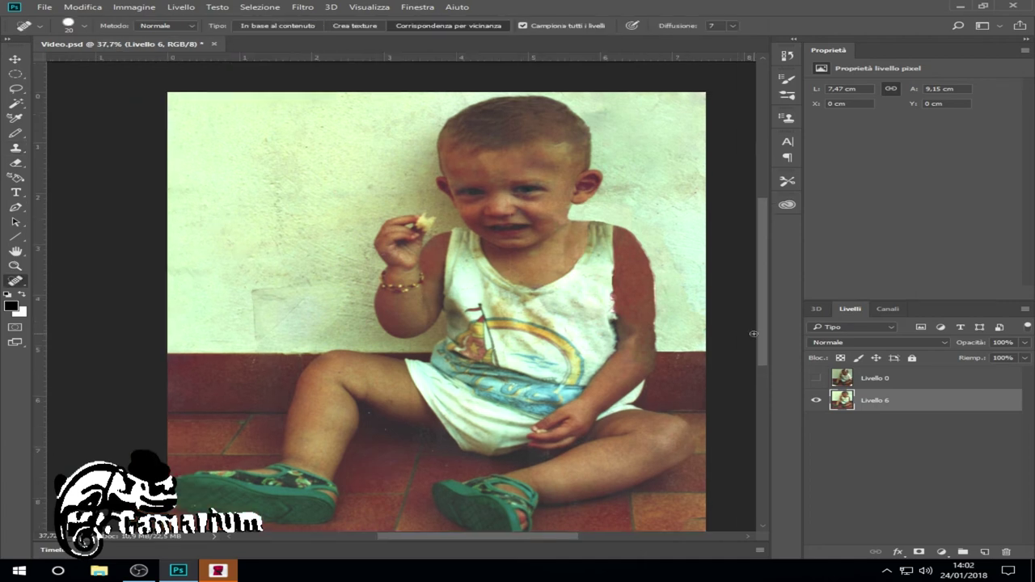
click(375, 8)
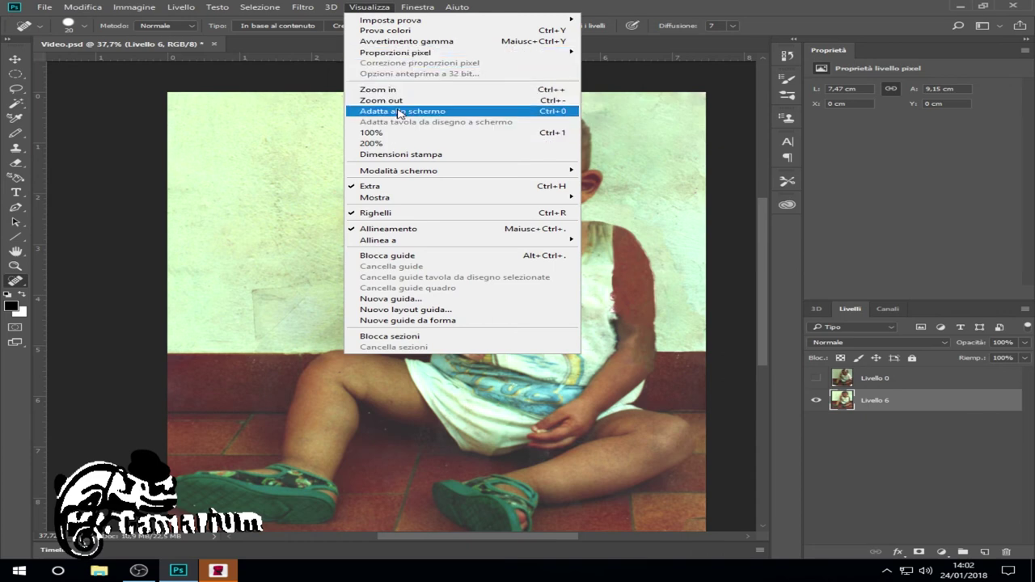
click(403, 111)
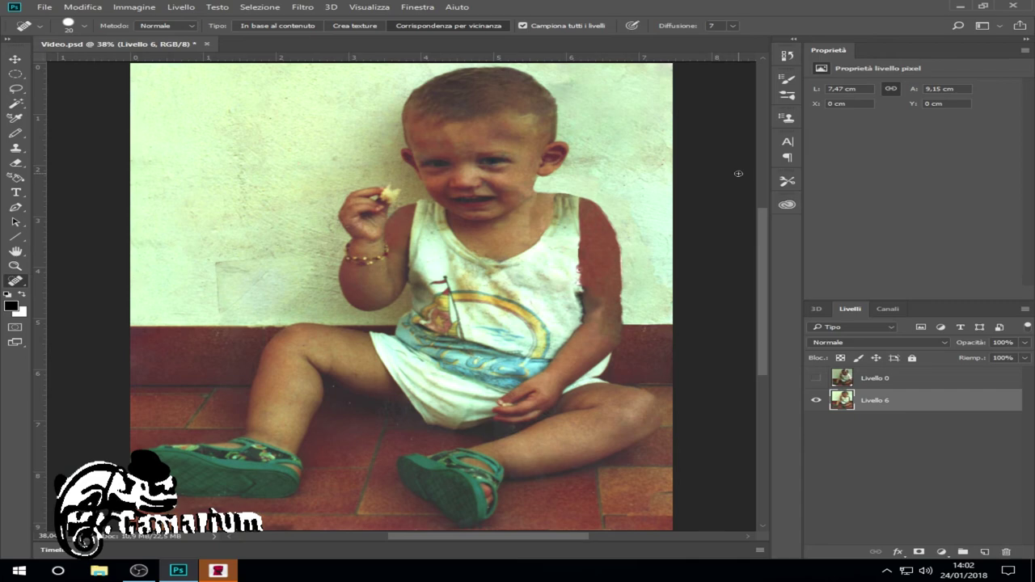
scroll(582, 279, up, 2)
scroll(581, 277, up, 3)
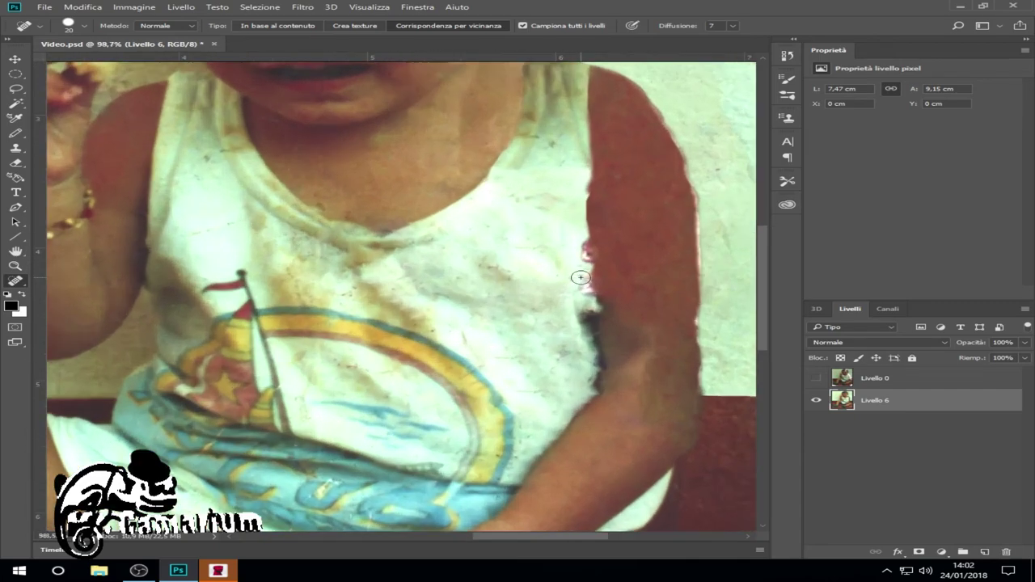
scroll(581, 278, up, 2)
scroll(582, 277, up, 2)
scroll(582, 270, up, 1)
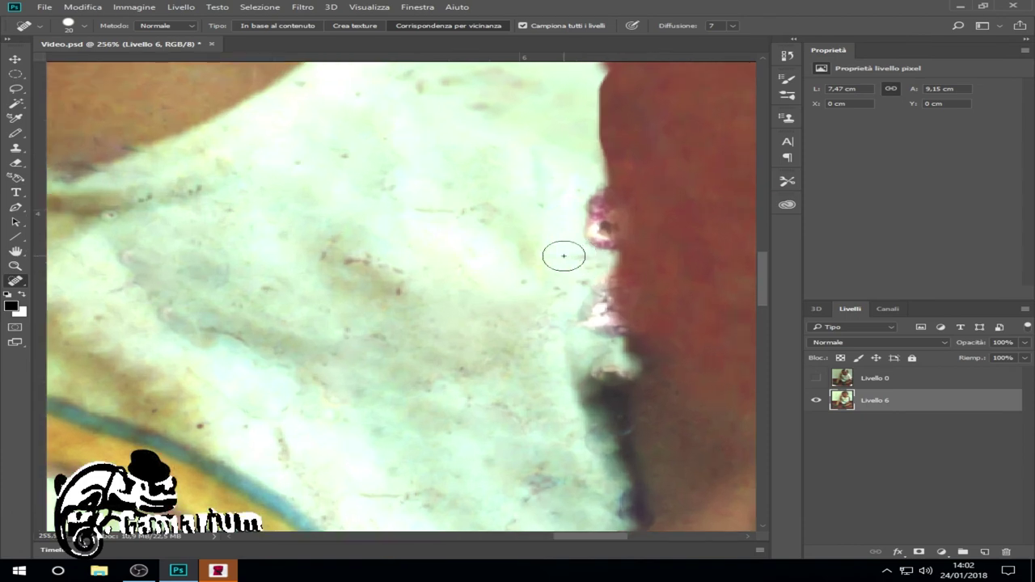
Step: Clone skin texture over the pink spots at the shirt and arm edge using the Clone Stamp
click(14, 149)
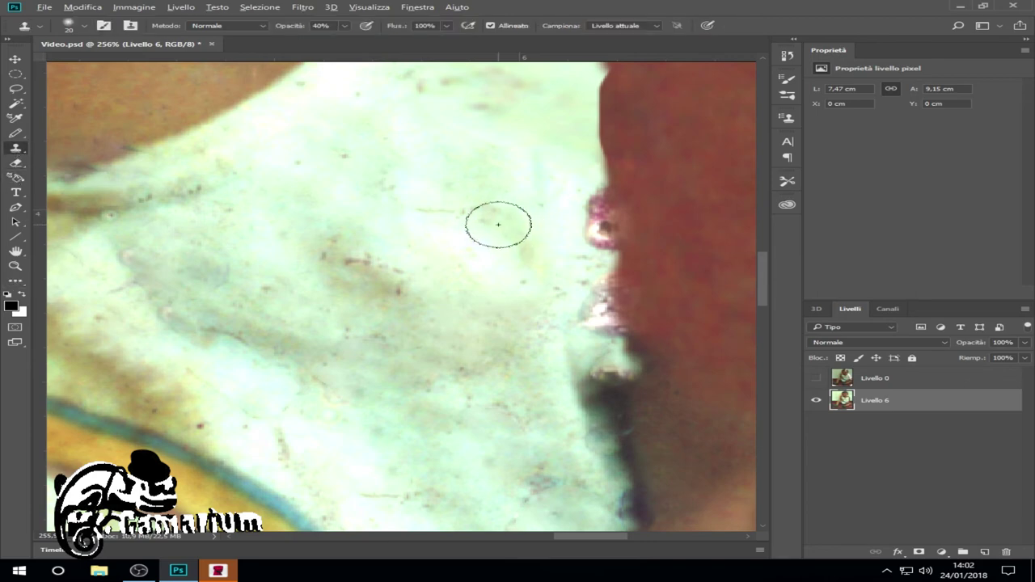
alt+click(498, 224)
drag(593, 195, 598, 372)
Step: Fit the whole photo back to the window with Visualizza > Adatta allo schermo
key(ctrl+0)
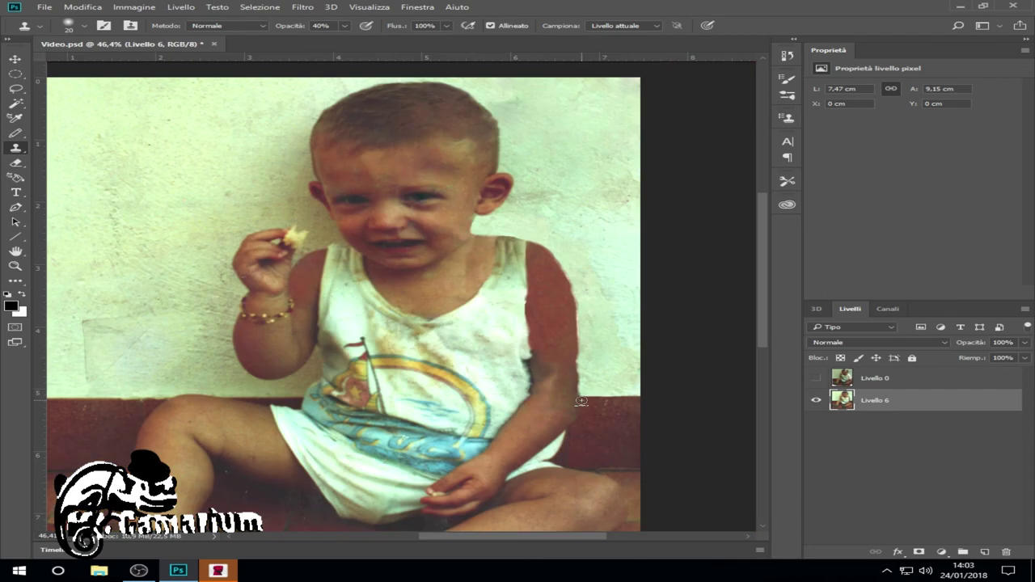
scroll(607, 291, down, 1)
scroll(566, 242, down, 1)
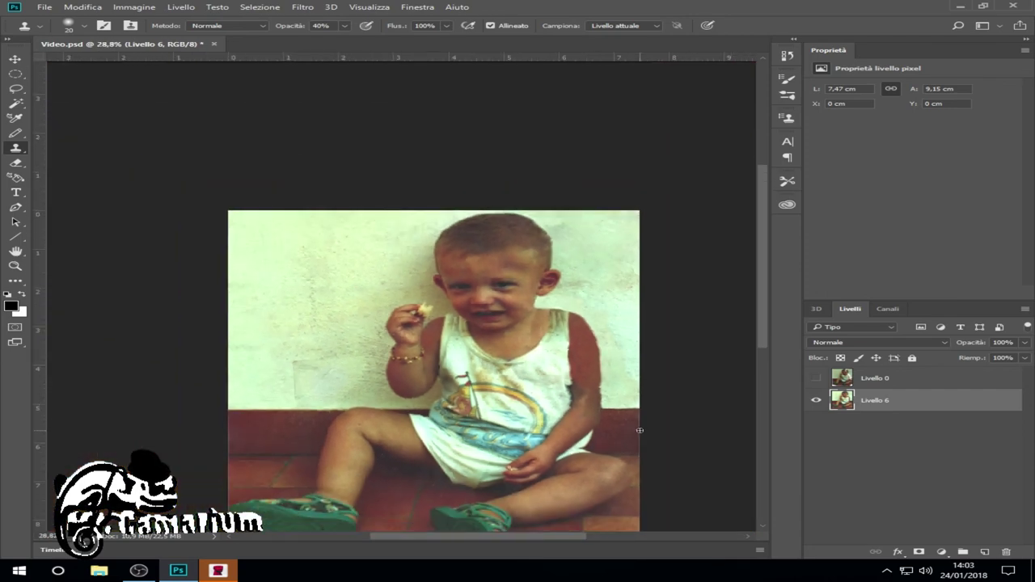
click(376, 10)
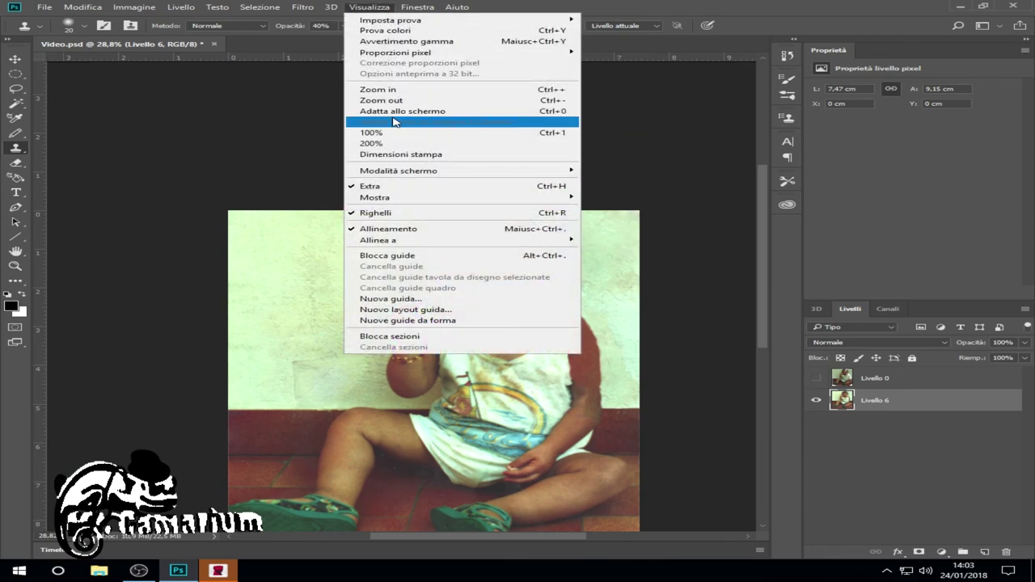
click(453, 111)
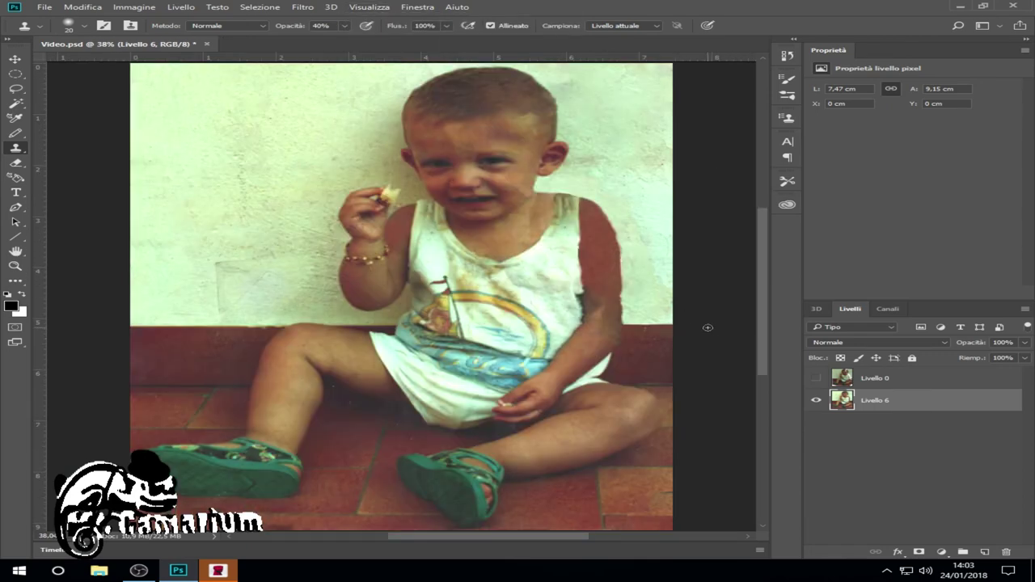
click(137, 8)
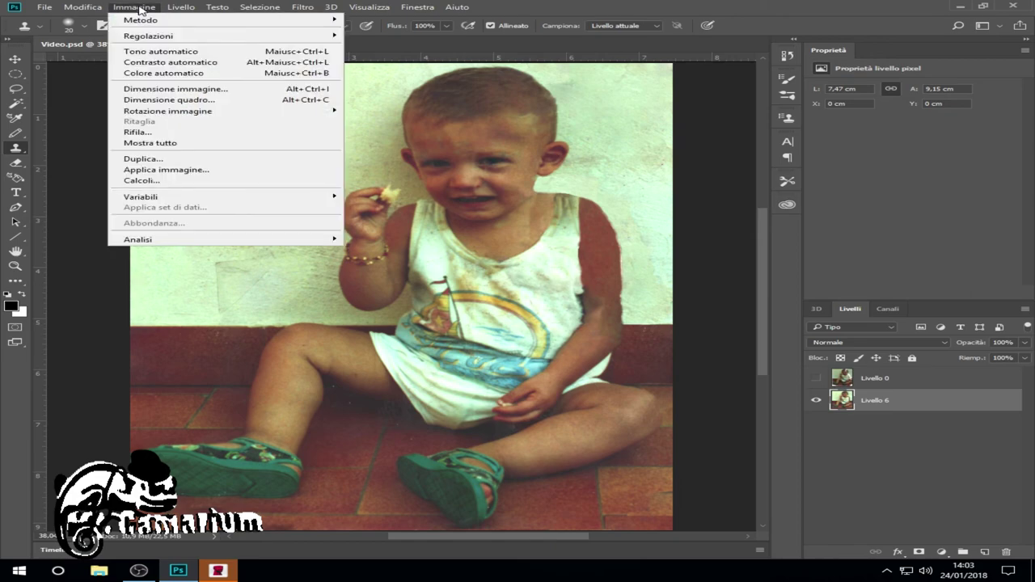
mouse_move(148, 36)
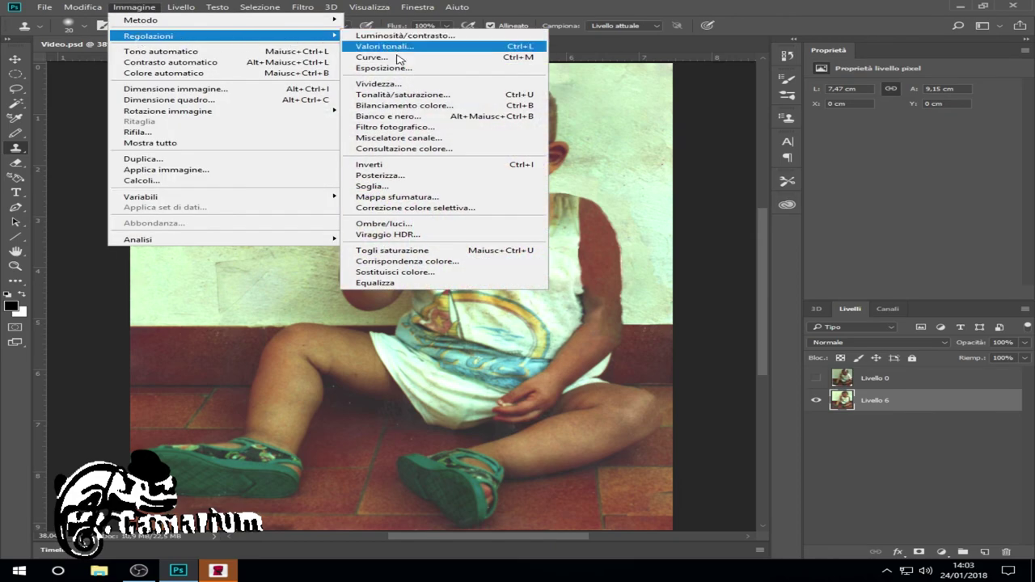
click(388, 95)
click(822, 219)
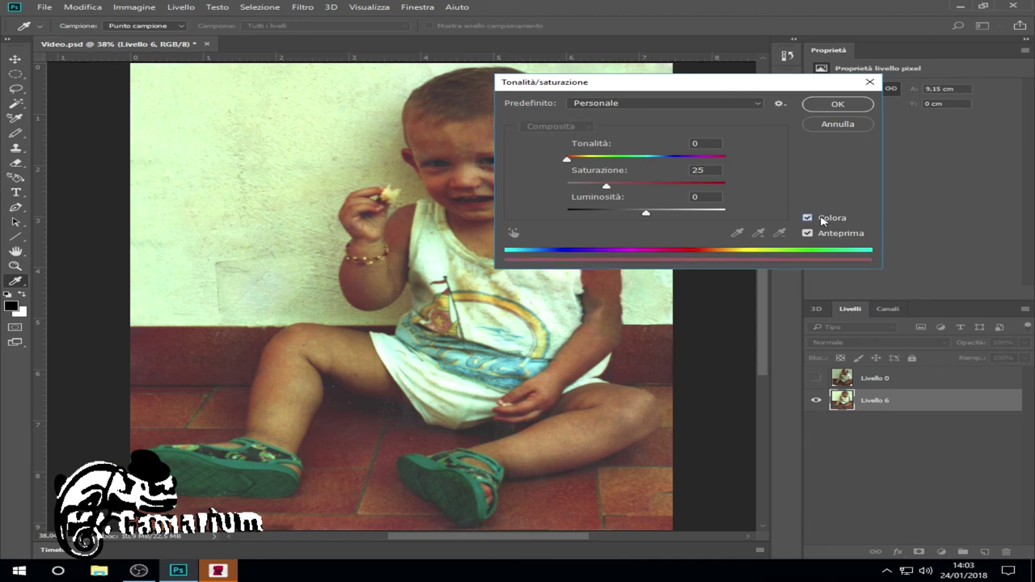
drag(630, 87, 859, 83)
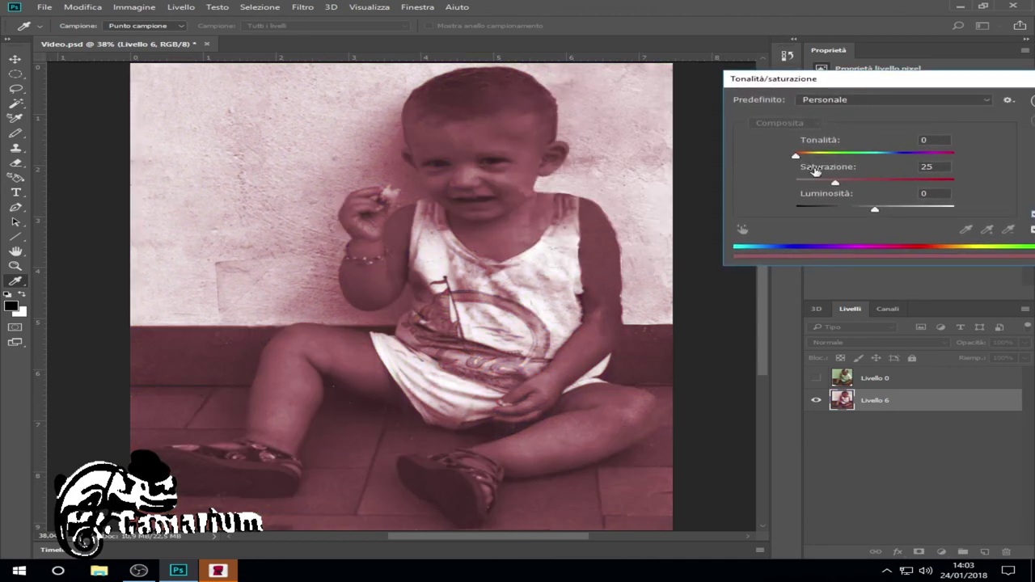
drag(838, 185, 825, 188)
drag(795, 156, 824, 155)
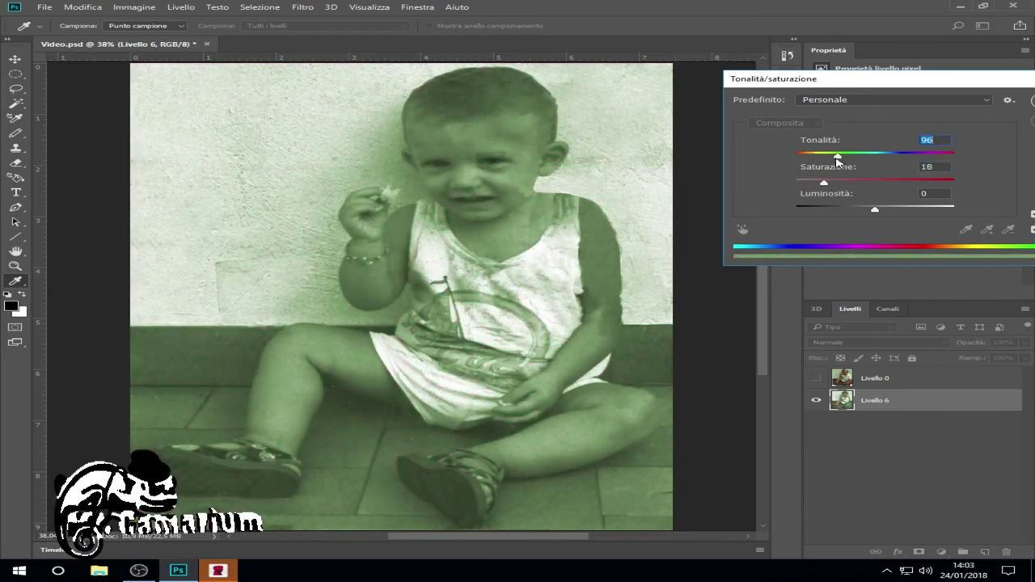
drag(824, 184, 810, 186)
mouse_move(874, 209)
mouse_down()
mouse_move(839, 214)
mouse_move(872, 214)
mouse_up()
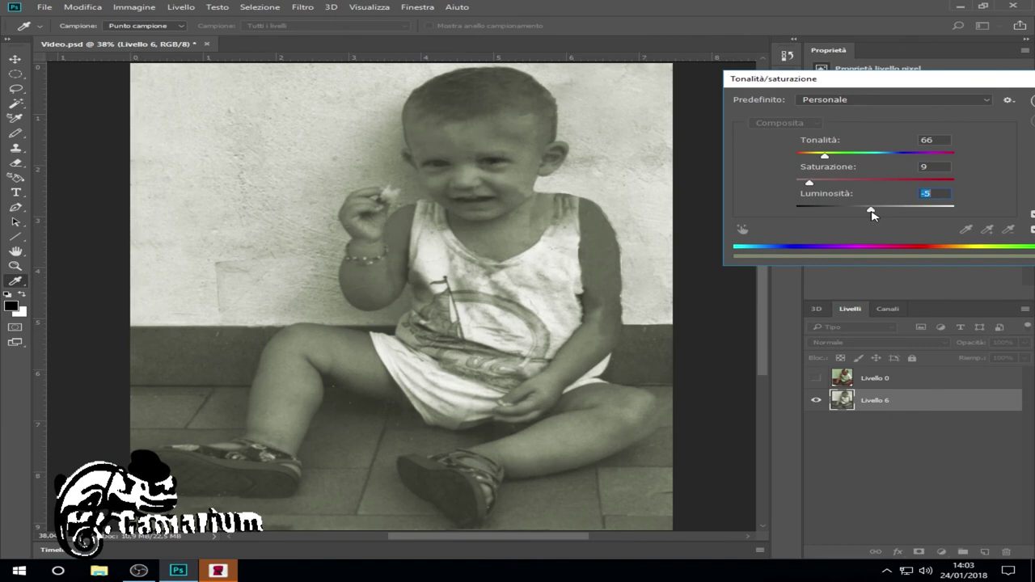
drag(974, 80, 669, 85)
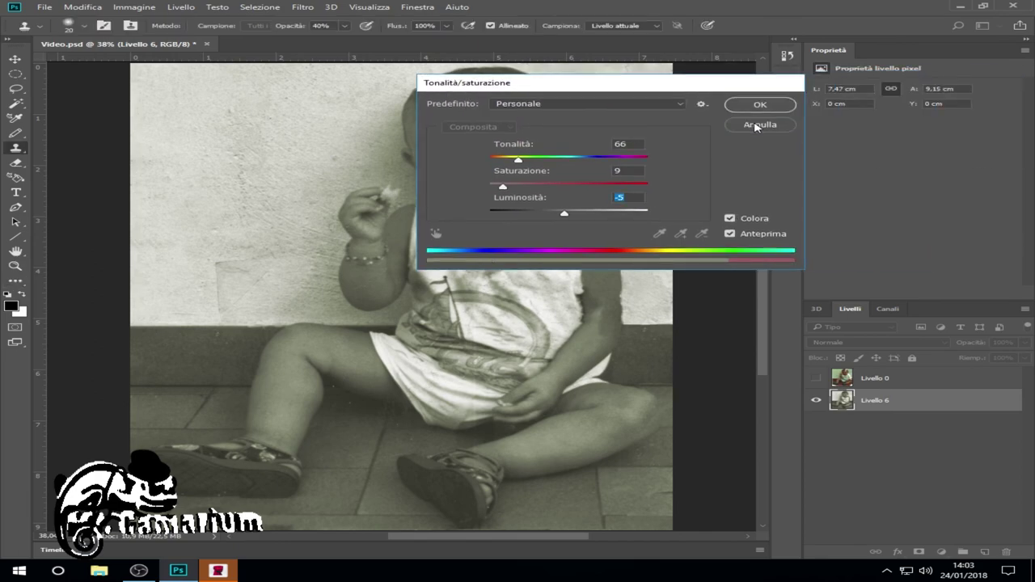
click(756, 127)
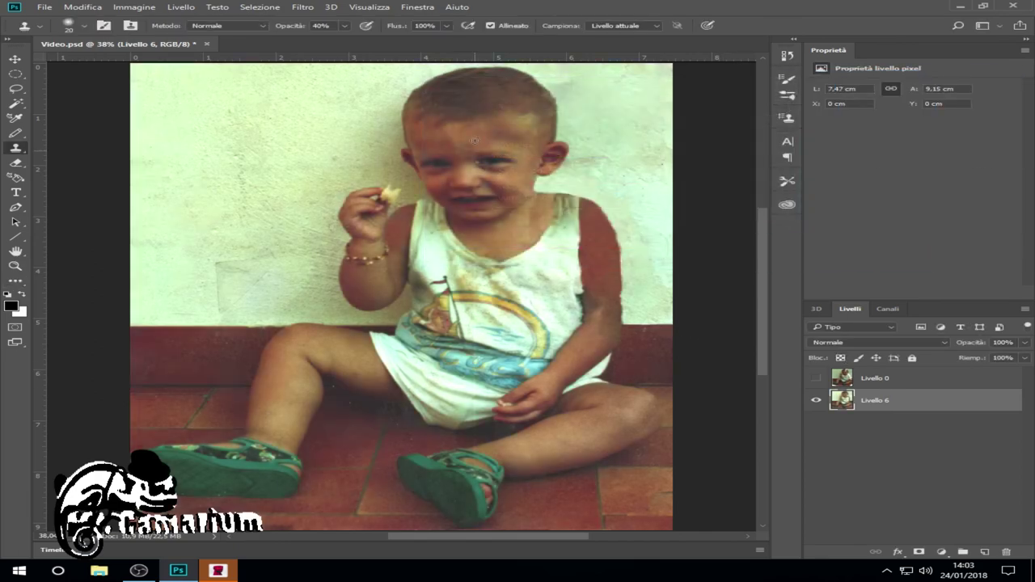
key(j)
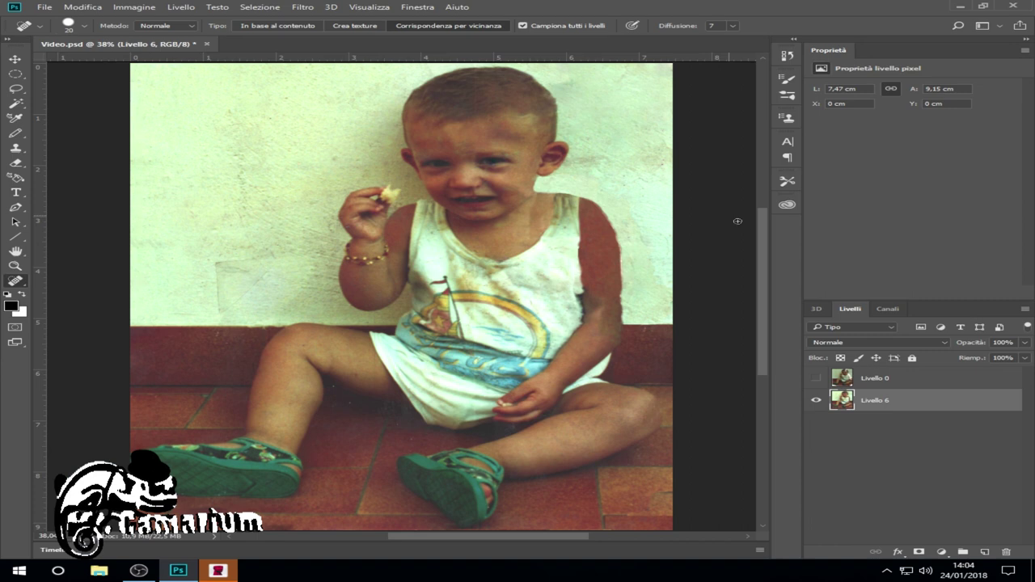
click(816, 378)
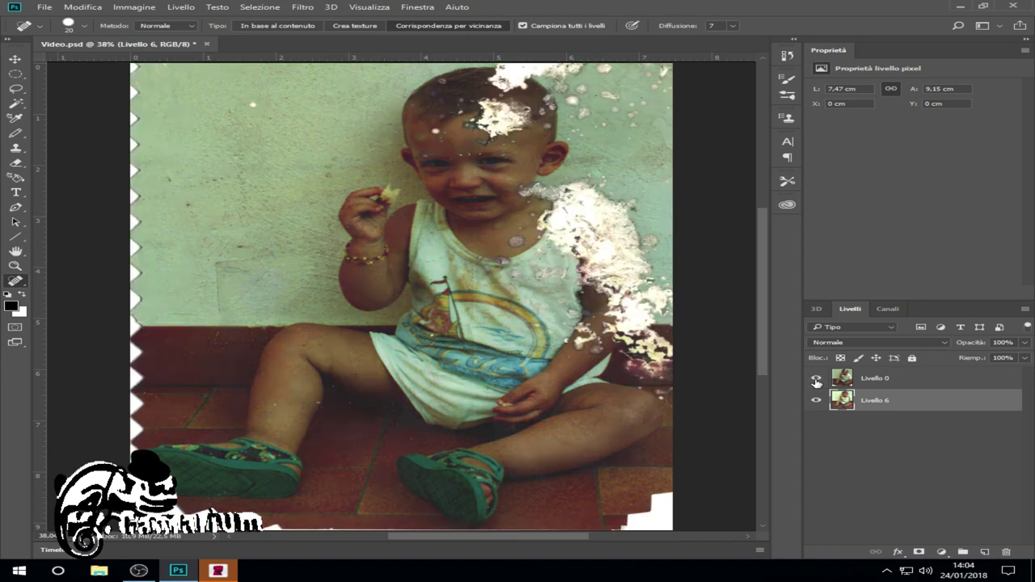
click(816, 378)
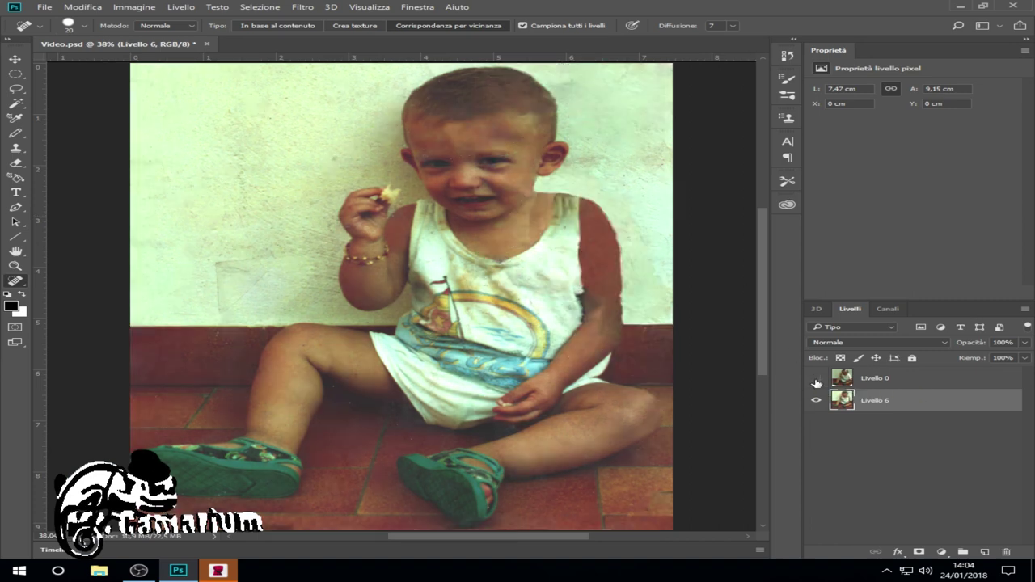
click(816, 378)
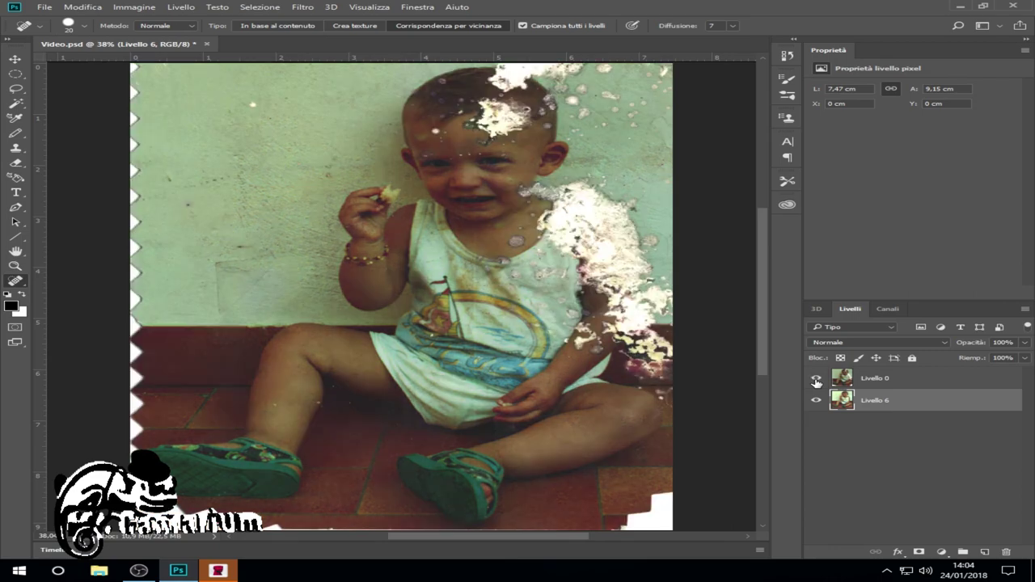
click(816, 378)
click(816, 378)
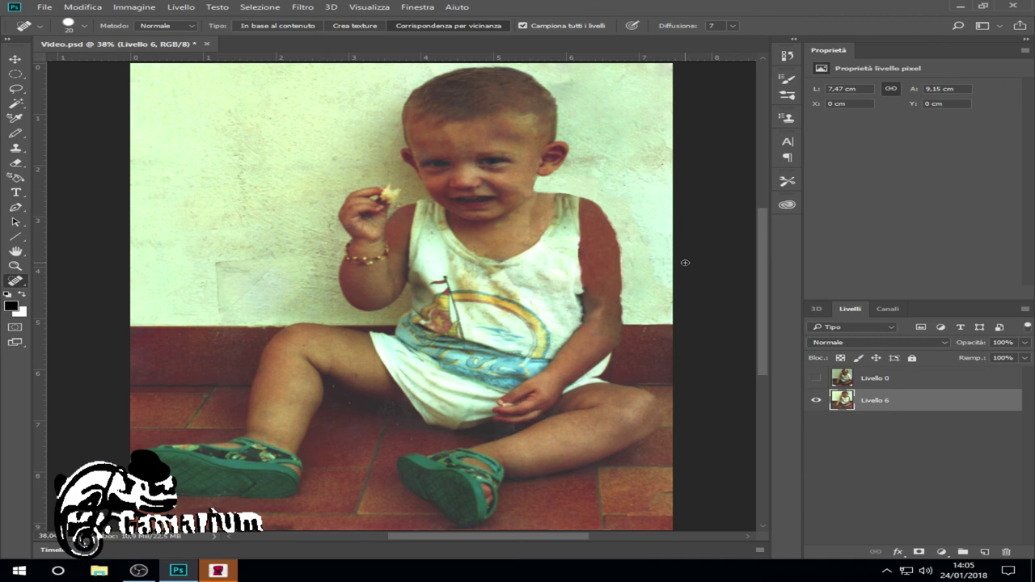